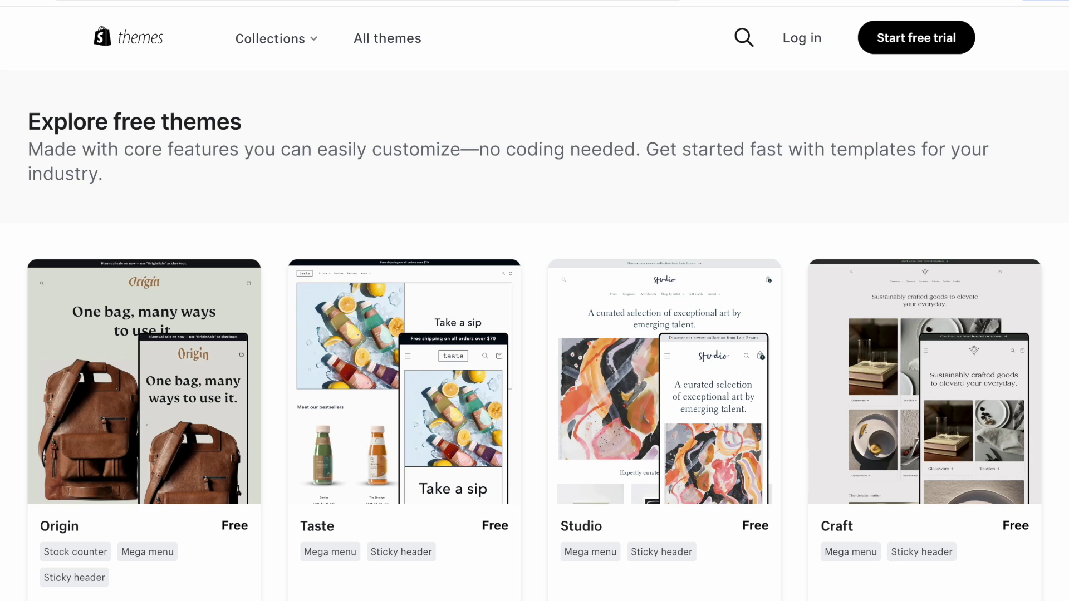
Browse the free themes in the Theme Store and open Dawn's detail page.
scroll(535, 334, down, 3)
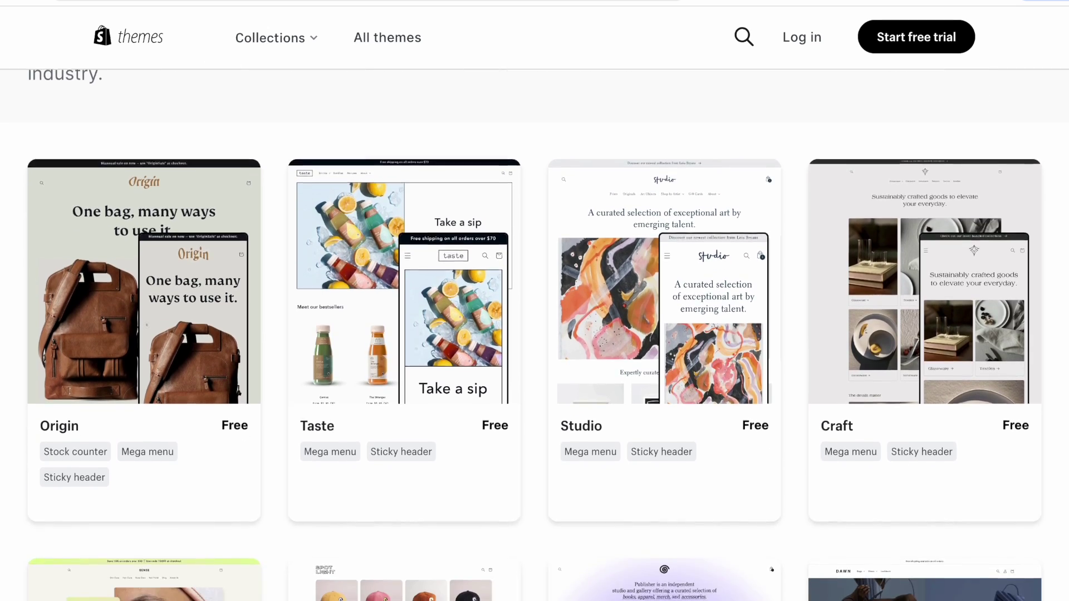
scroll(534, 334, down, 5)
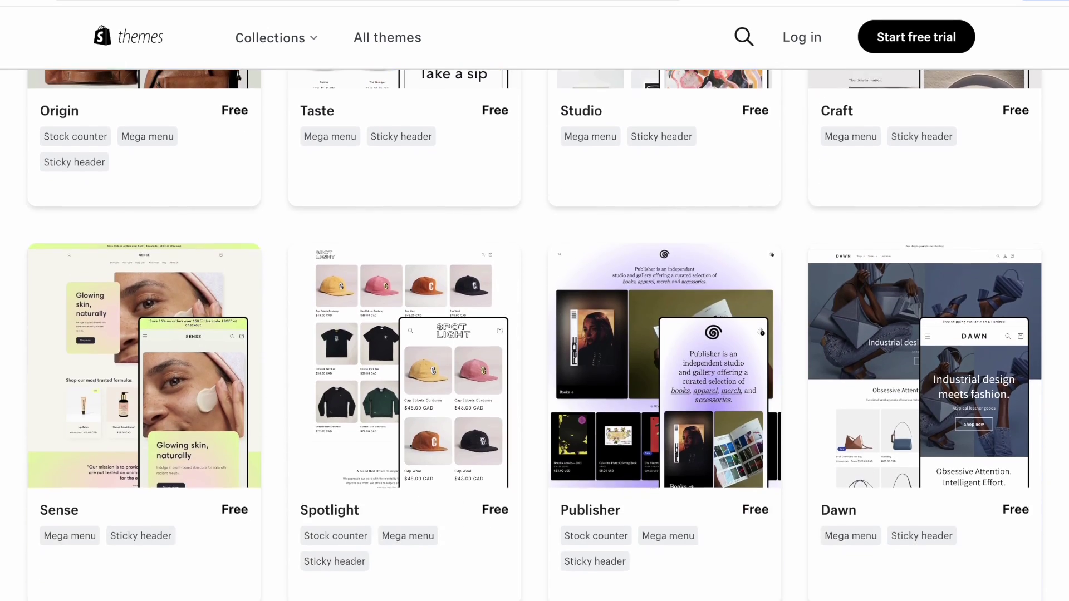
scroll(534, 334, down, 2)
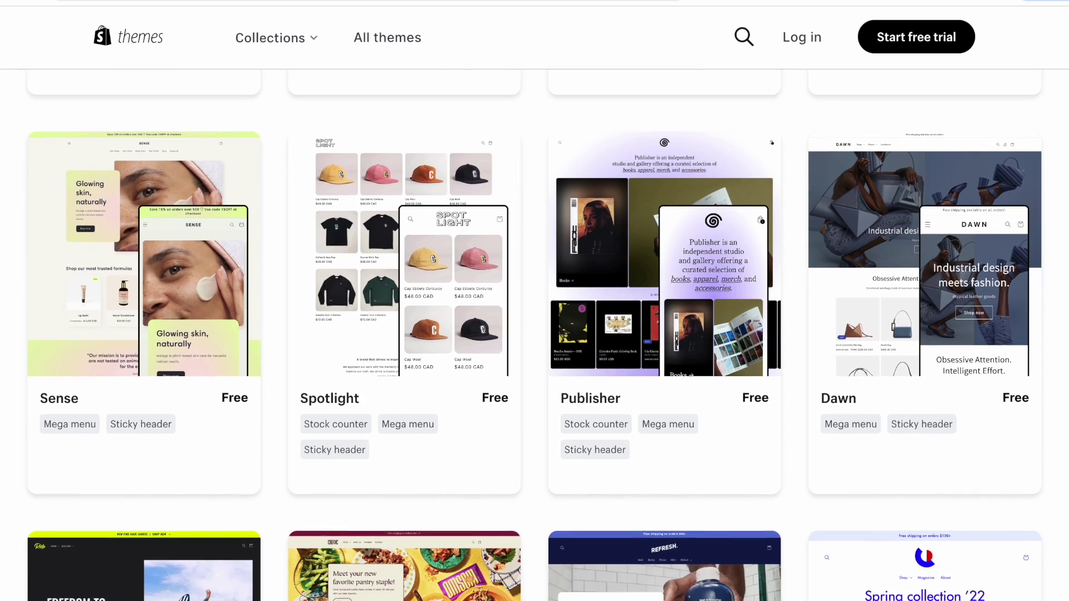
scroll(534, 334, down, 6)
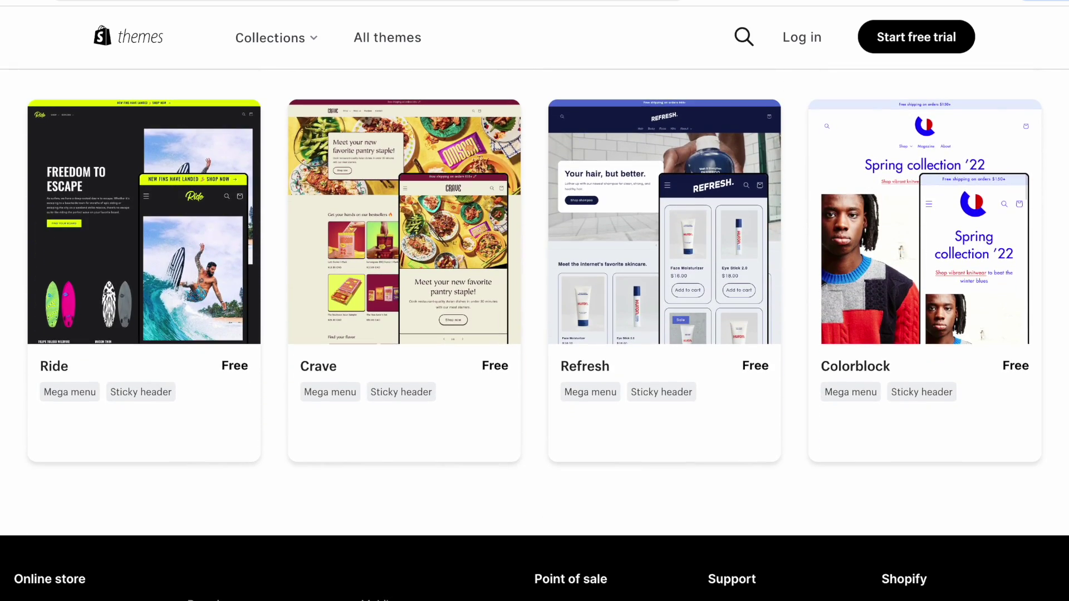
scroll(535, 334, up, 6)
scroll(534, 334, up, 10)
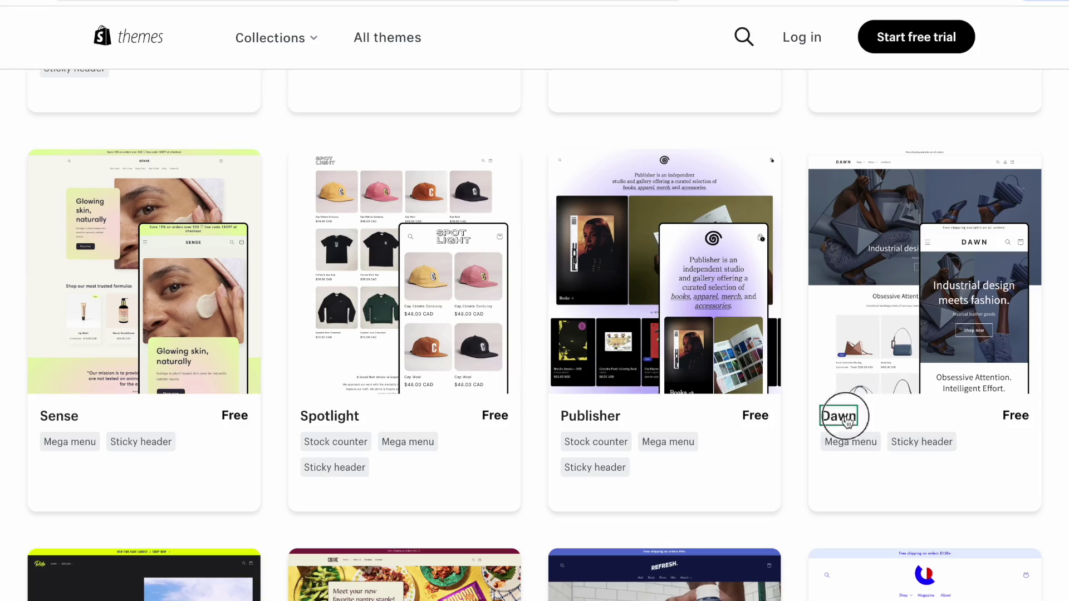
click(839, 417)
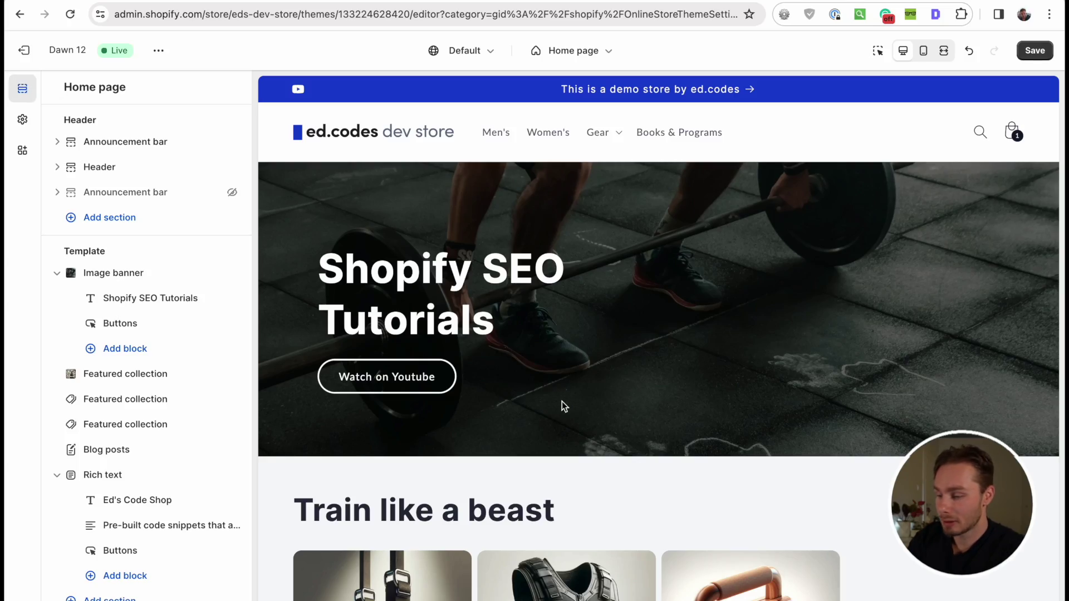
Move back and forth between the Dawn 12 and Sense editors, ending on the Sense draft home page.
scroll(563, 402, down, 7)
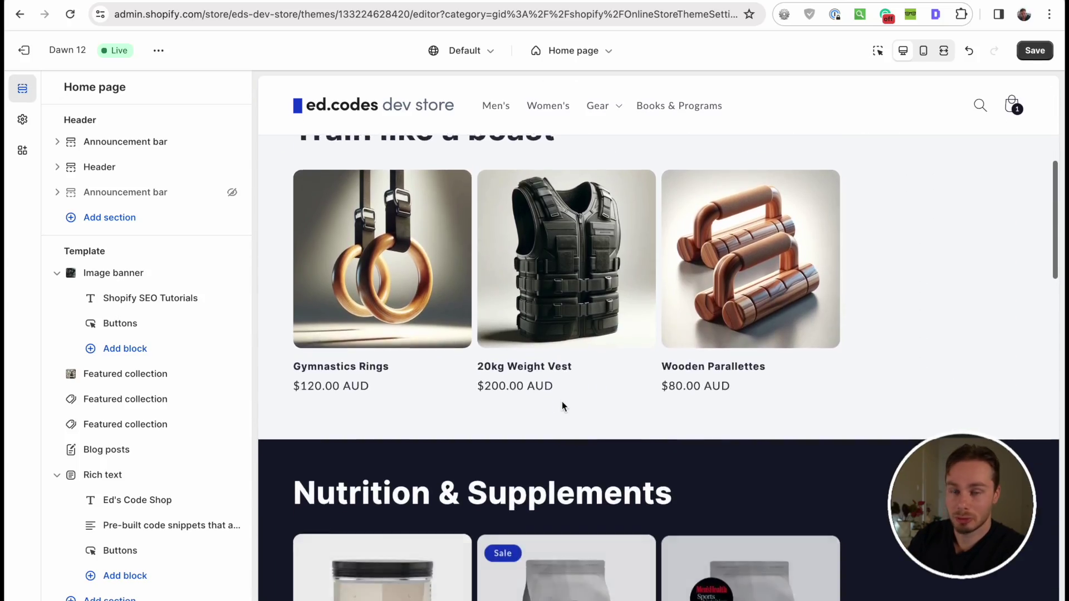
scroll(562, 402, up, 7)
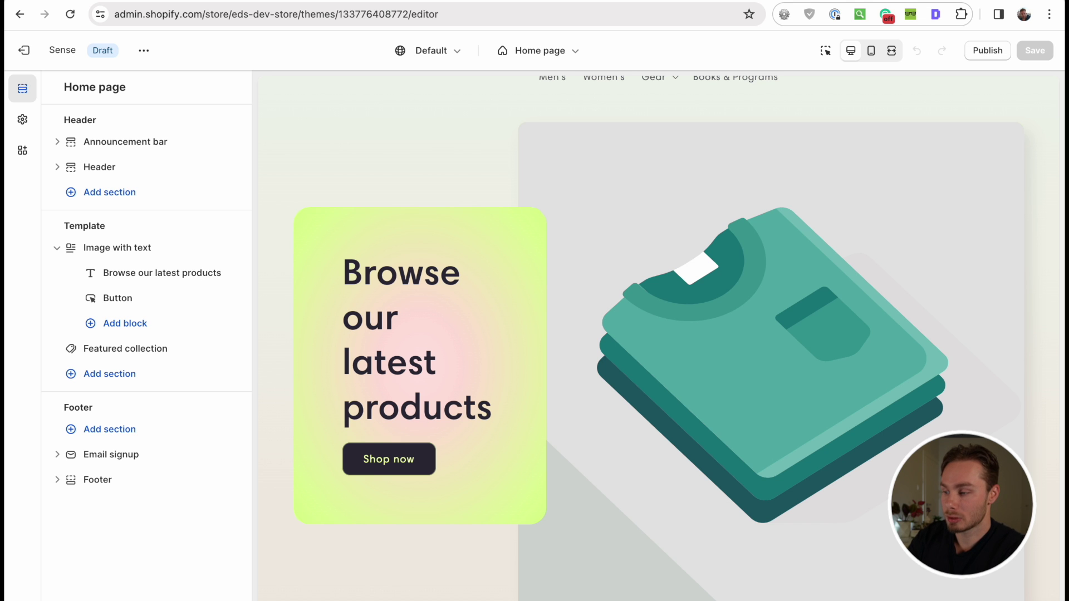
key(alt+Left)
scroll(844, 308, up, 3)
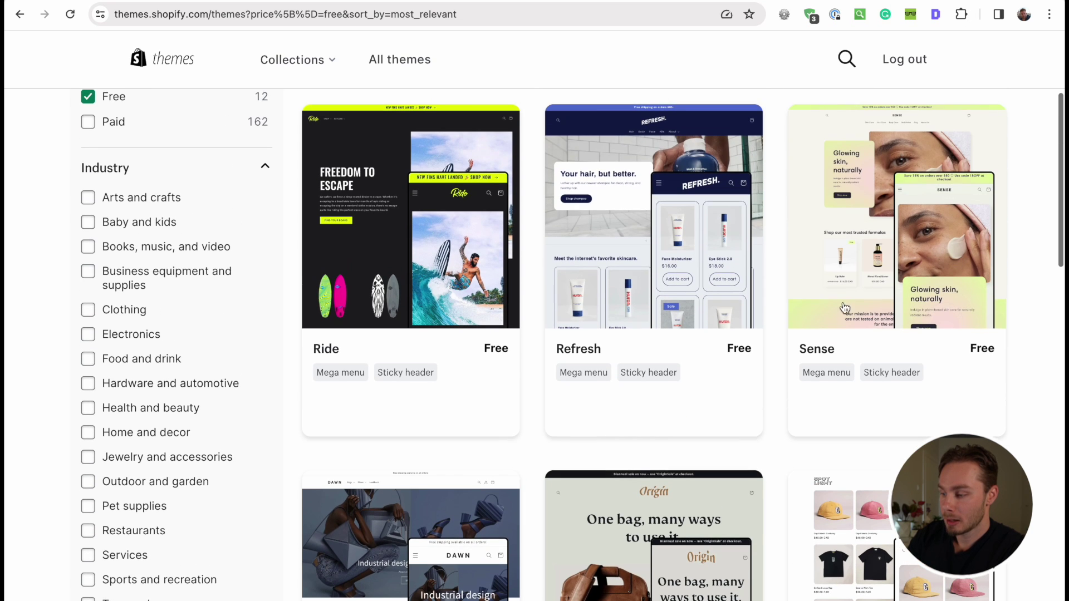
key(alt+Right)
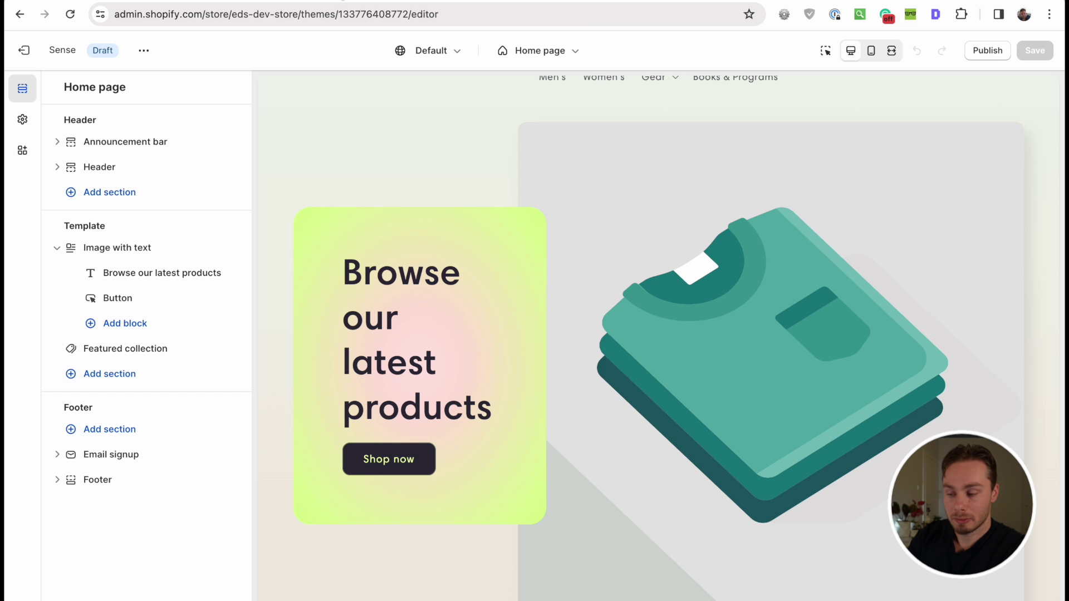
key(alt+Left)
key(alt+Right)
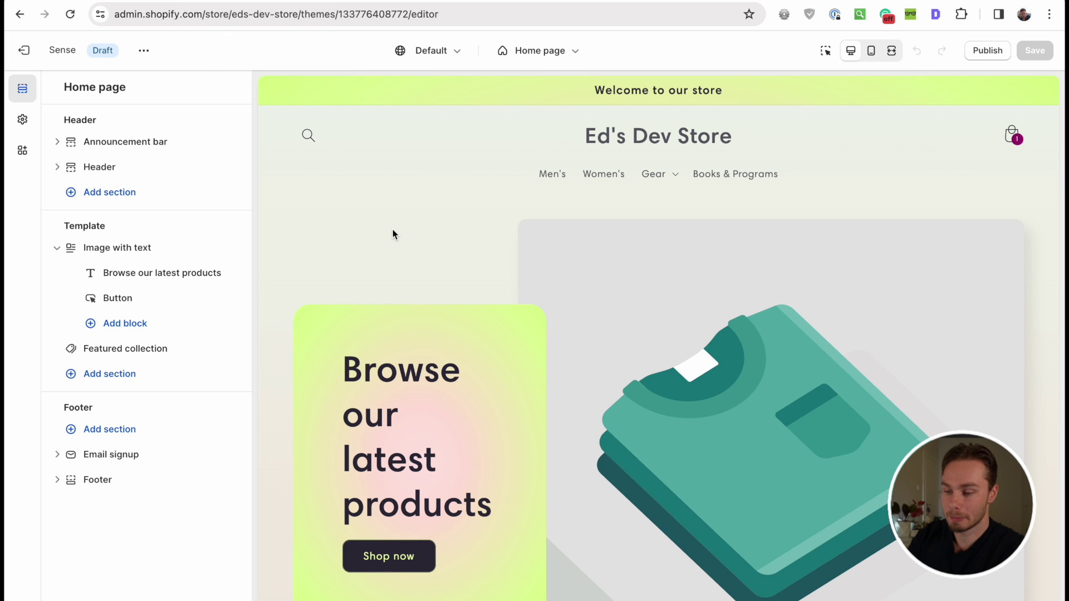
Add an Image with text section to the Dawn 12 home page.
click(137, 384)
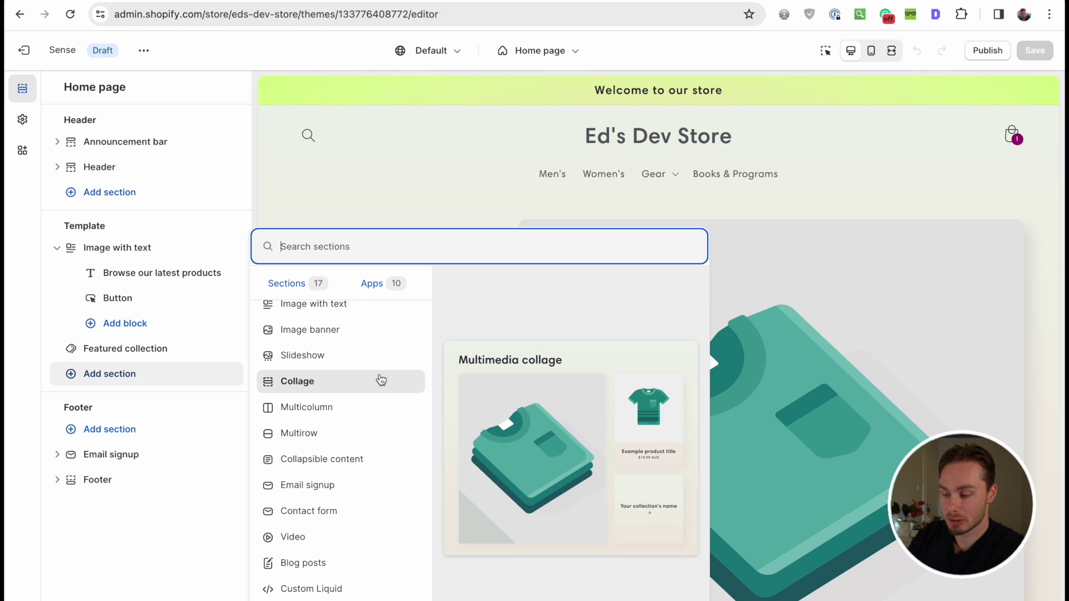
scroll(381, 380, up, 3)
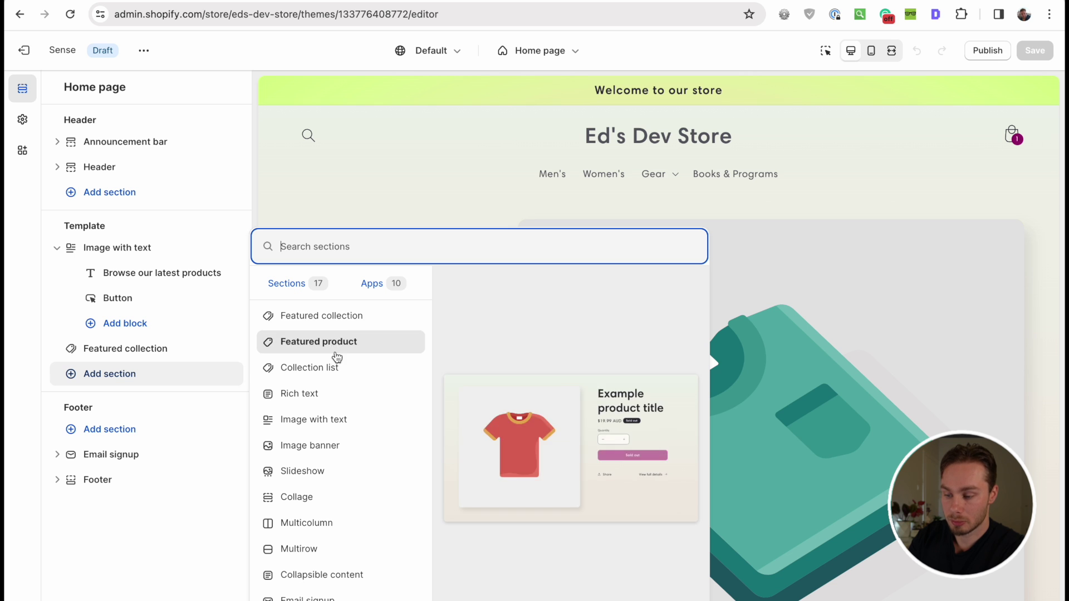
scroll(334, 323, down, 2)
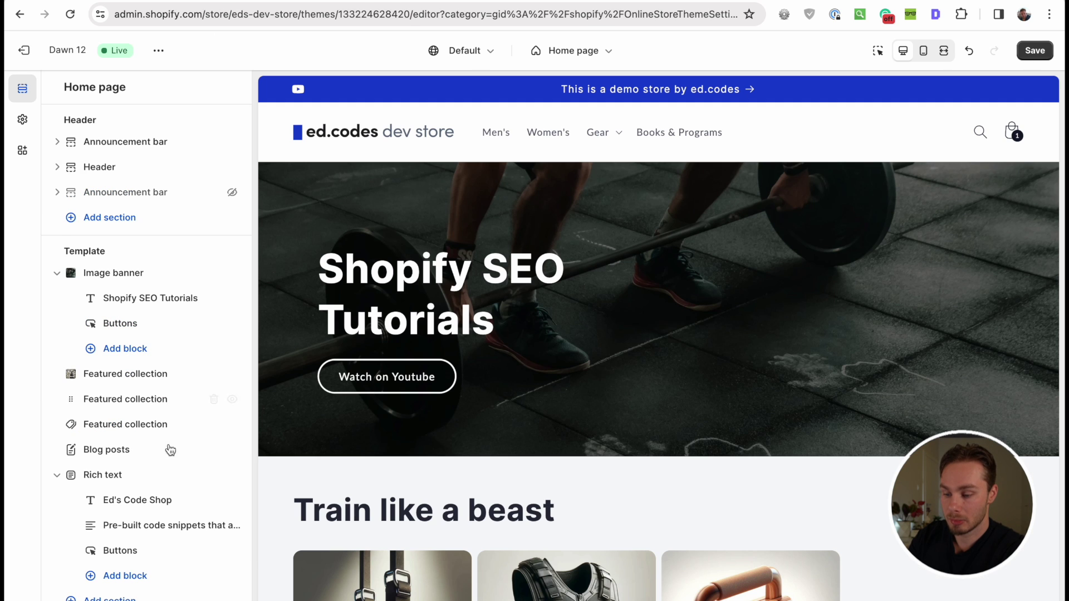
scroll(167, 467, down, 3)
click(117, 530)
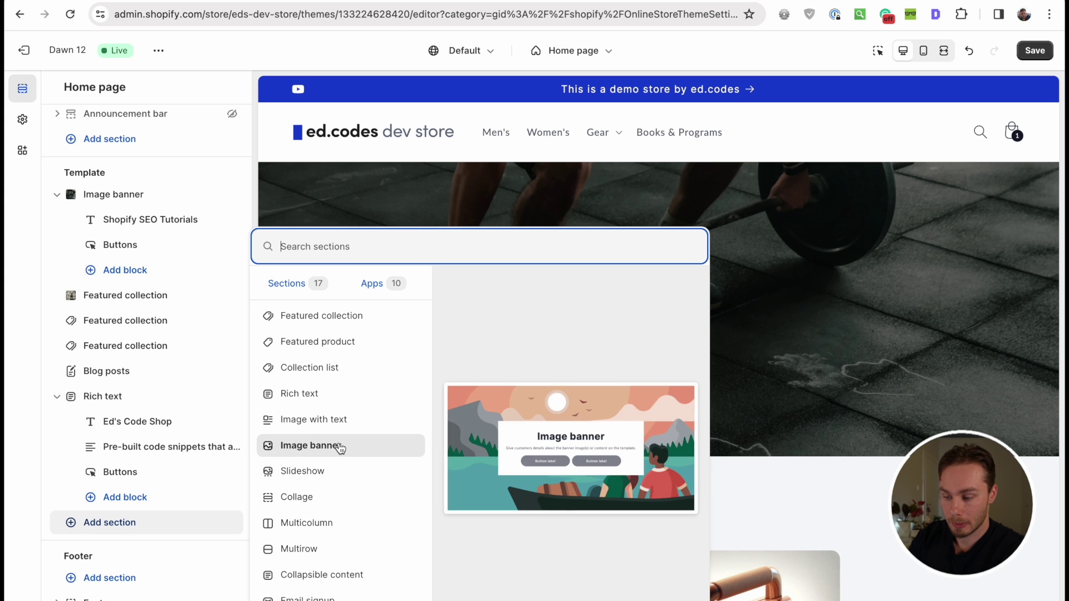
click(322, 425)
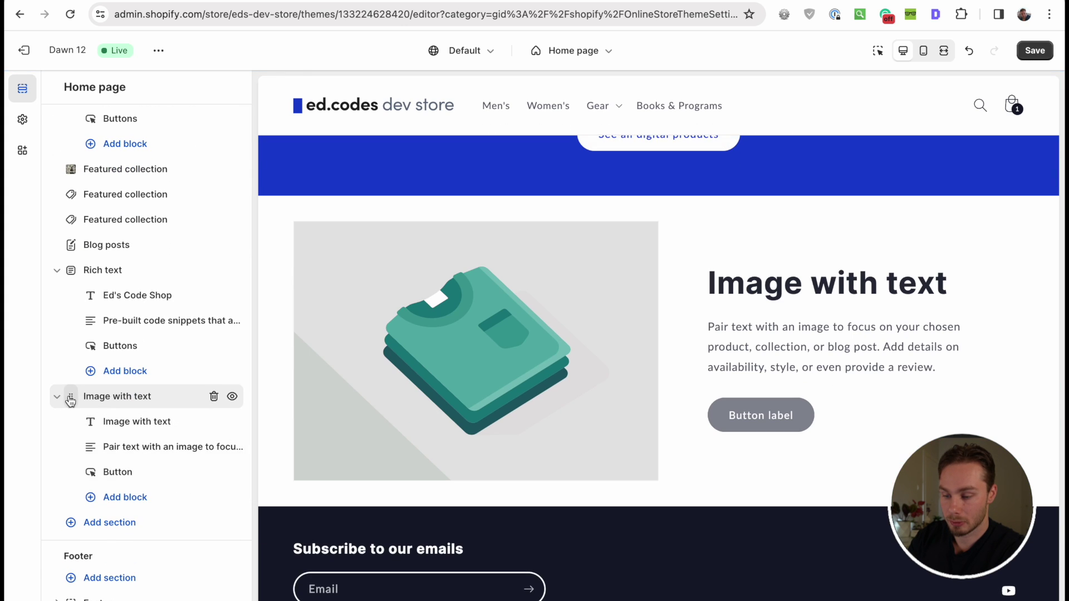
Move the Image with text section above Image banner and open its settings.
drag(70, 400, 92, 173)
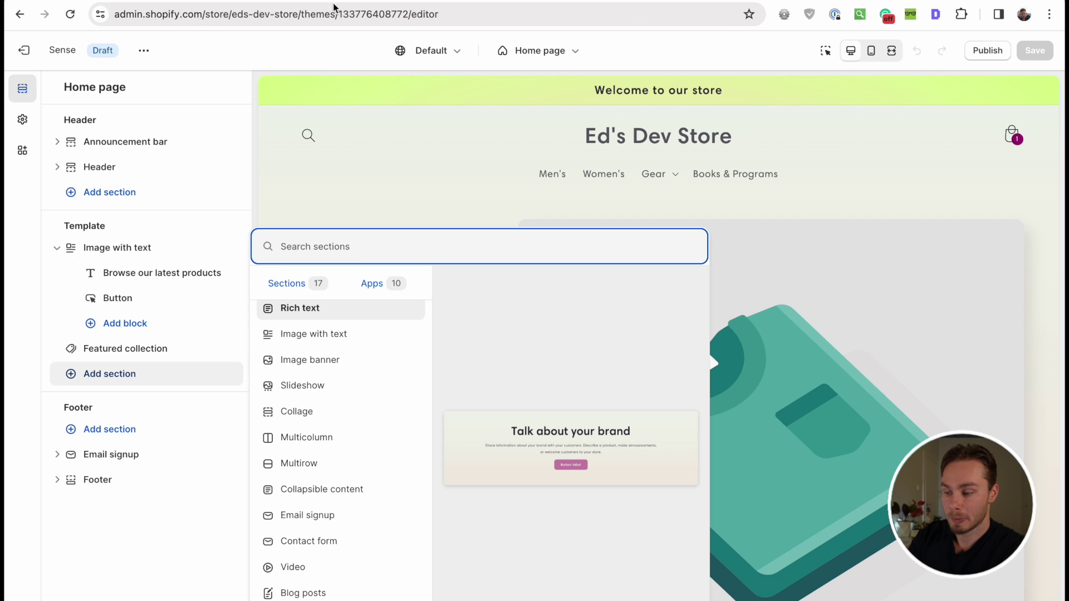
key(Escape)
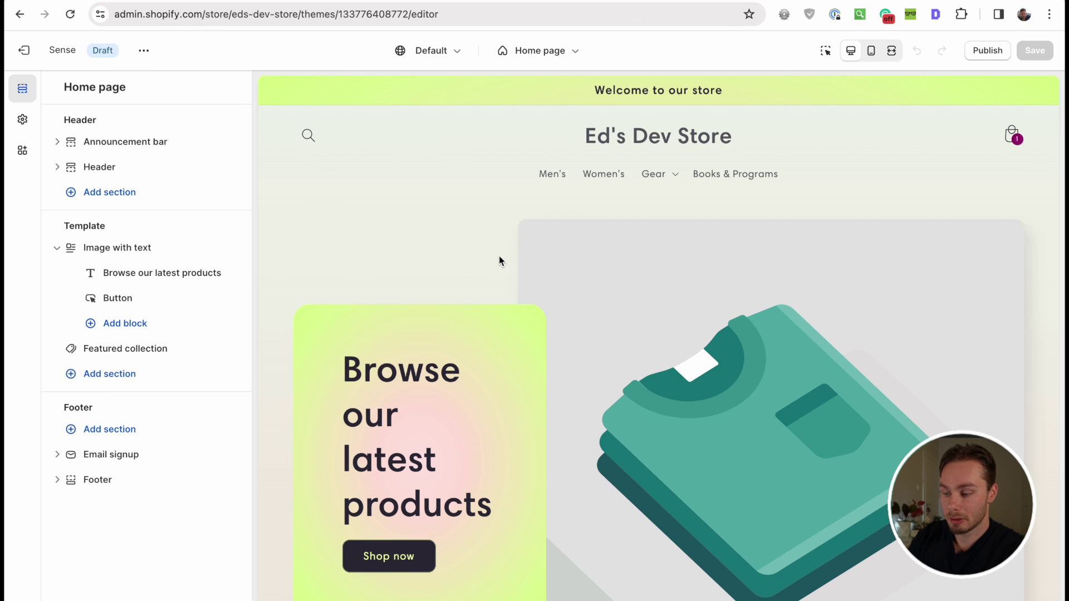
scroll(499, 261, down, 2)
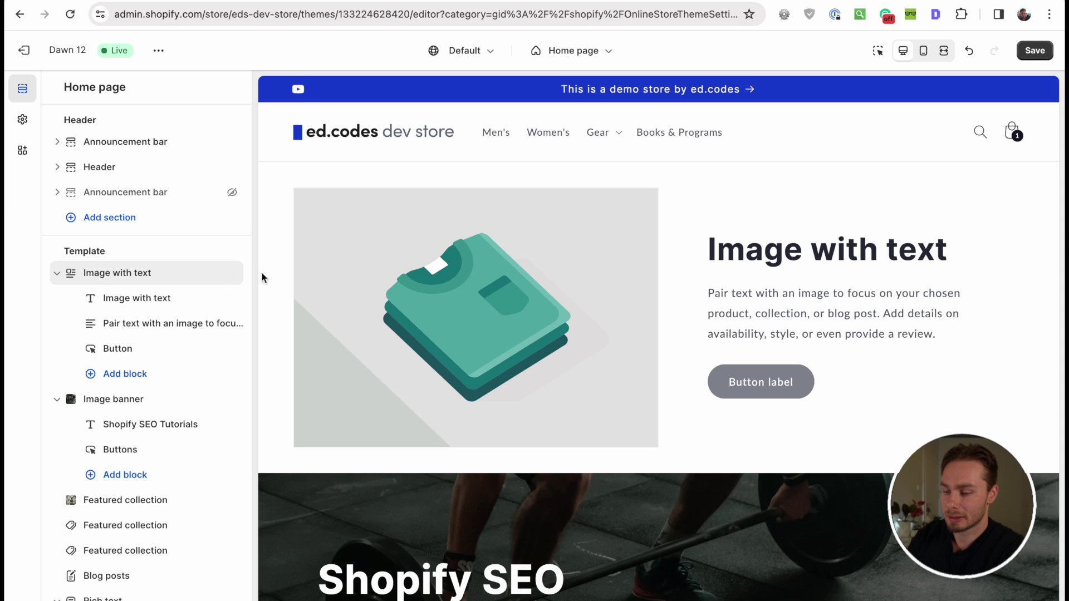
click(126, 274)
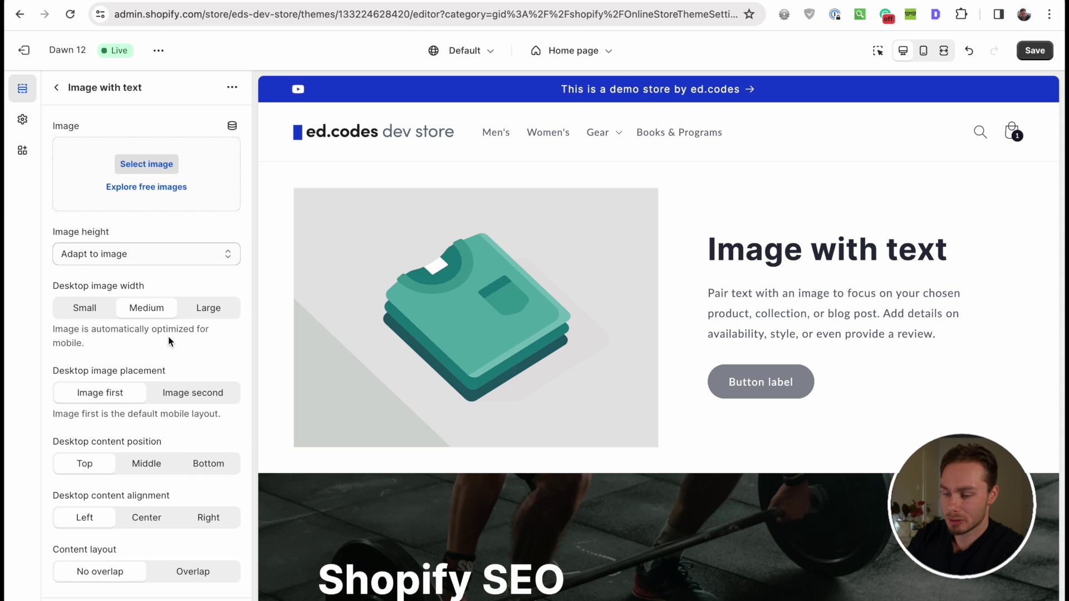
Set the desktop layout to image after text, with the text overlapping the image.
scroll(168, 336, down, 2)
click(195, 290)
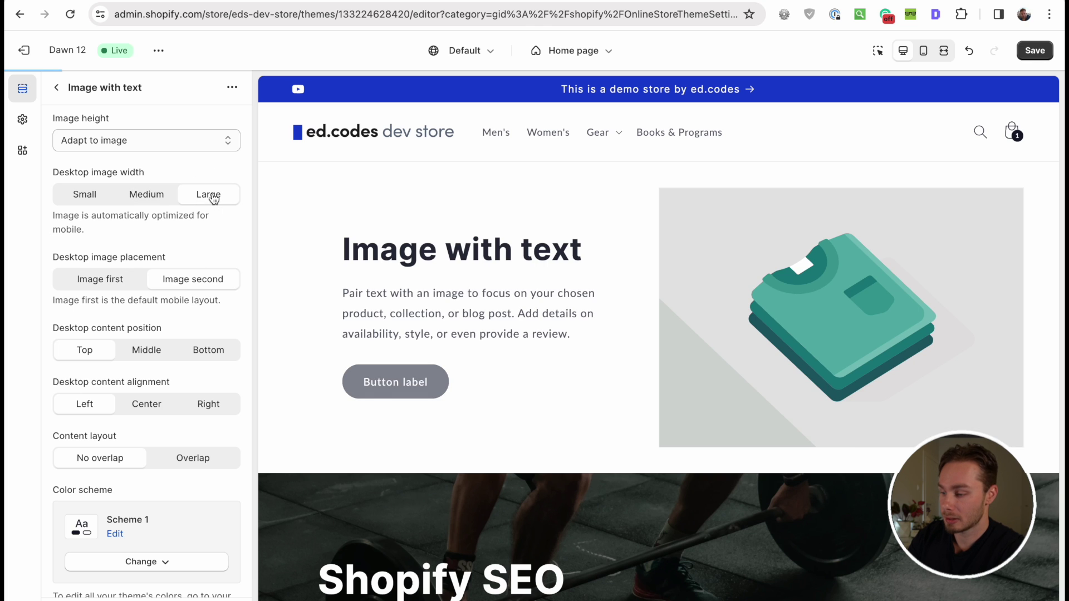
scroll(174, 490, down, 1)
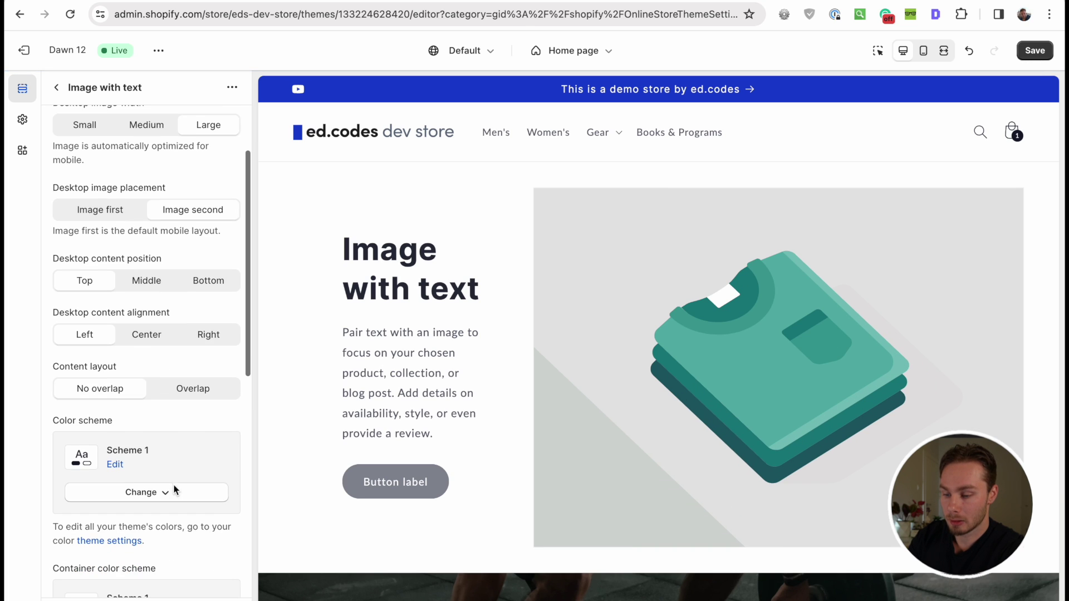
click(201, 391)
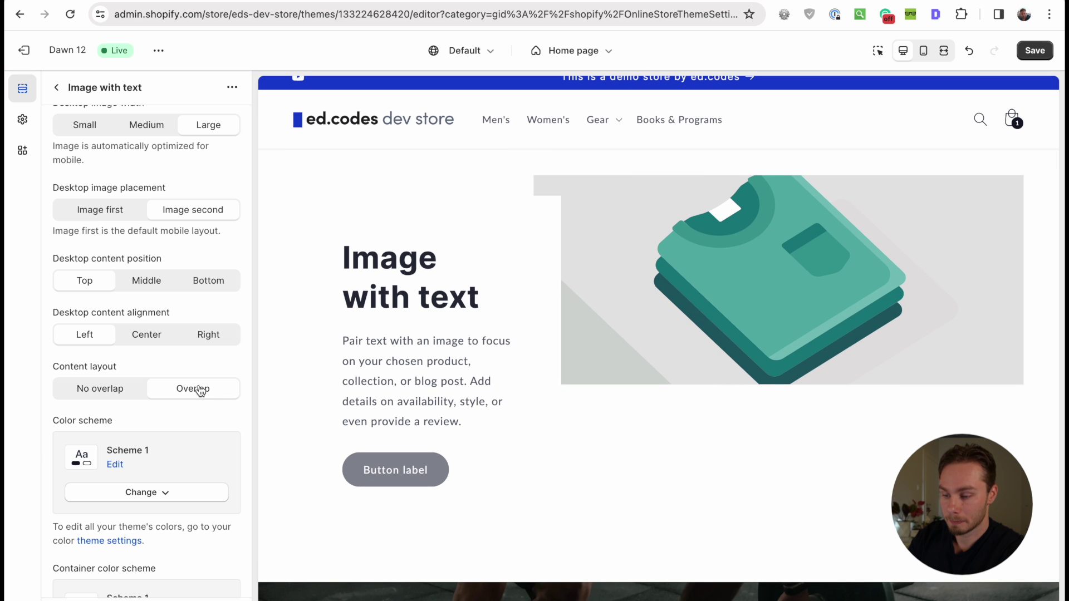
scroll(194, 390, up, 3)
Put the planche photo in the Image with text section.
click(148, 162)
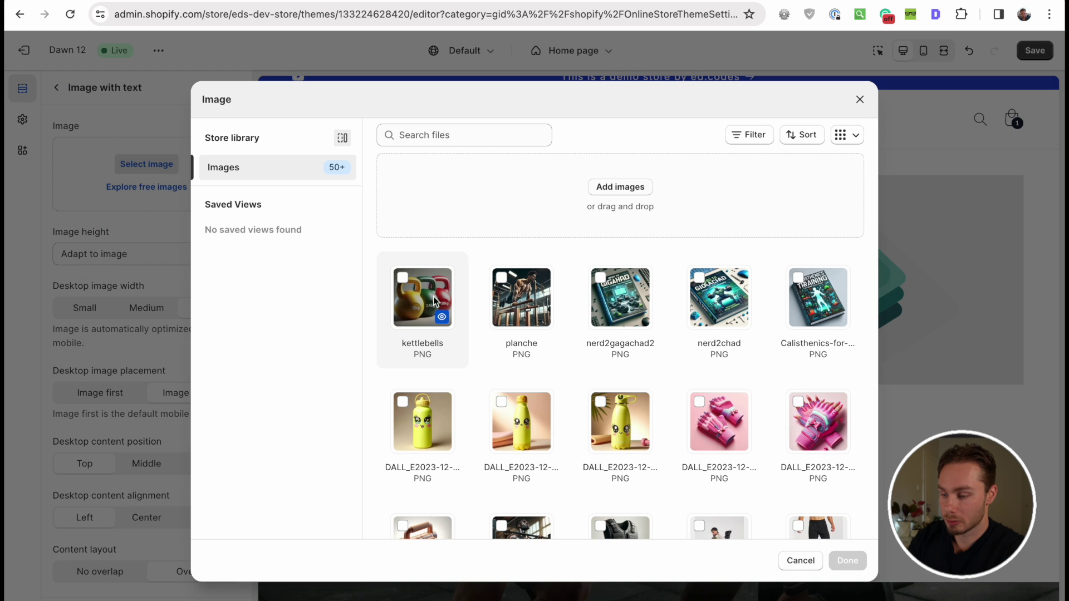
click(521, 296)
click(850, 561)
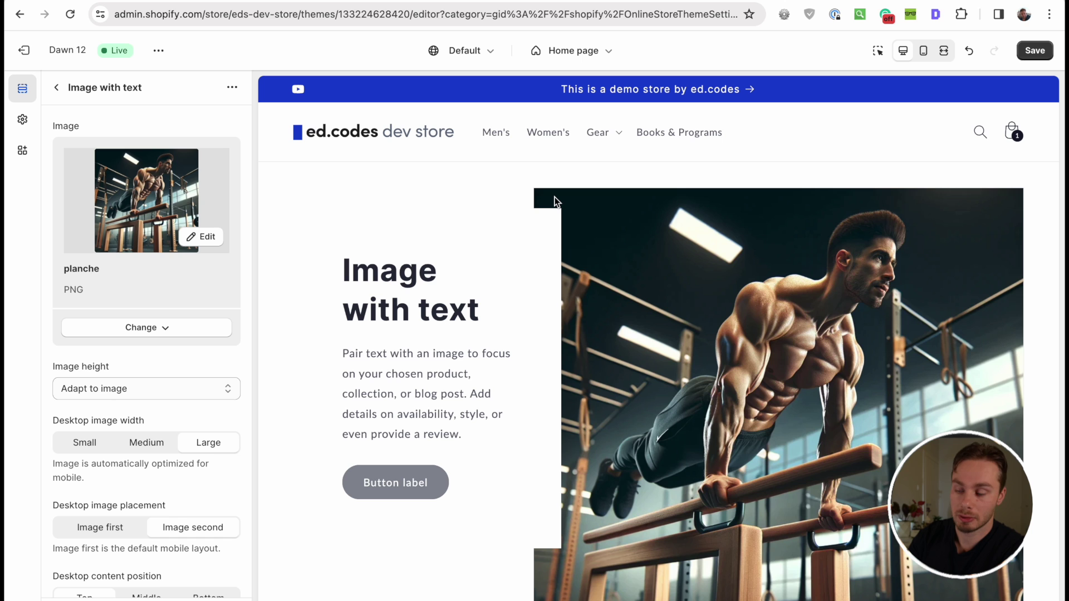
Apply color Scheme 2 to the text container, then bring up theme settings.
scroll(132, 378, down, 8)
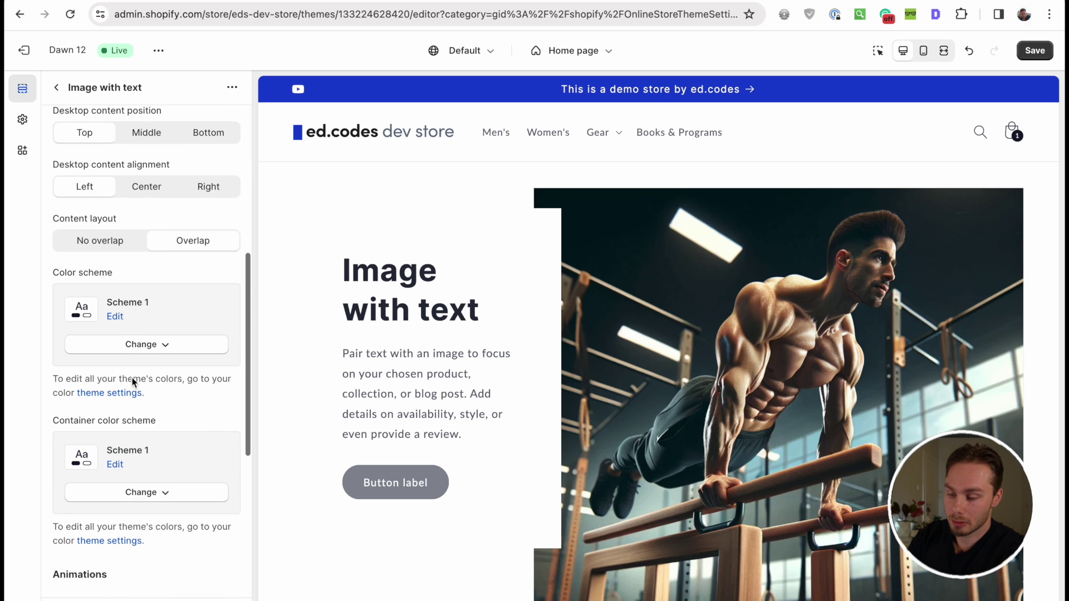
scroll(149, 401, down, 2)
click(148, 435)
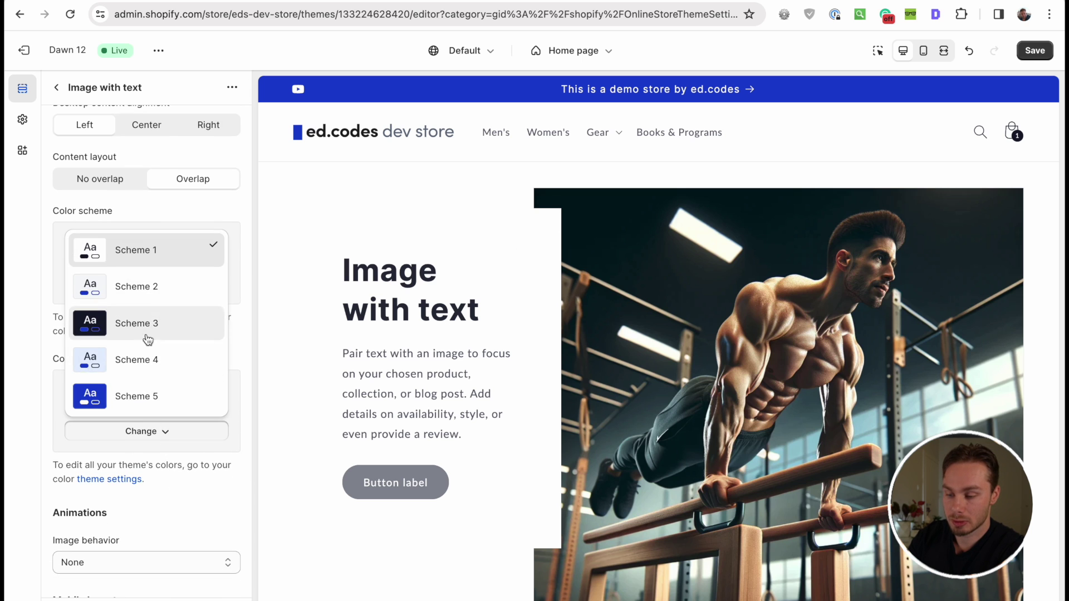
click(146, 293)
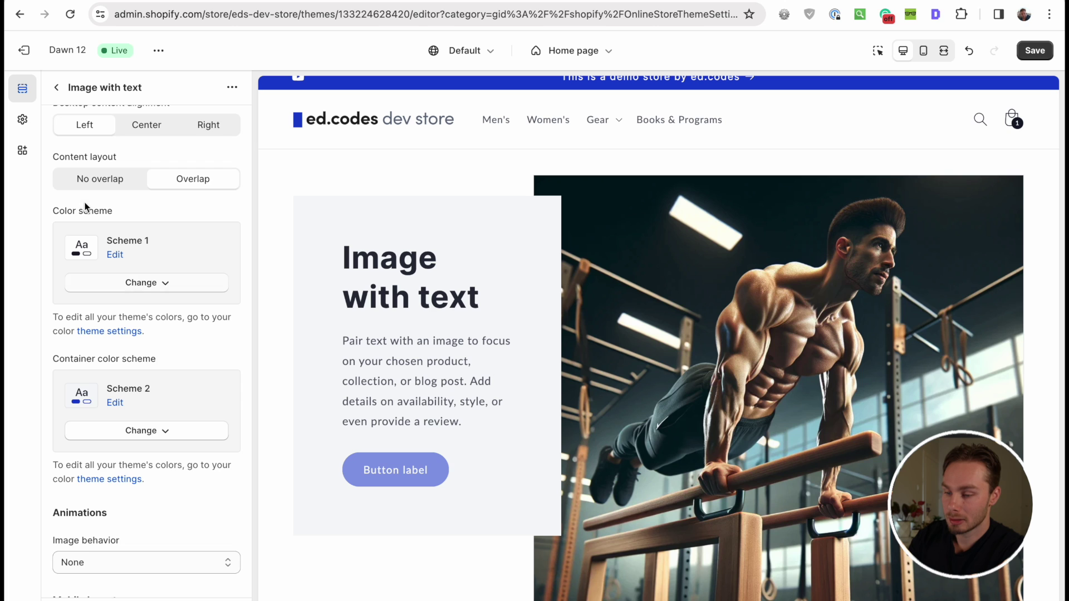
click(22, 127)
scroll(131, 262, down, 2)
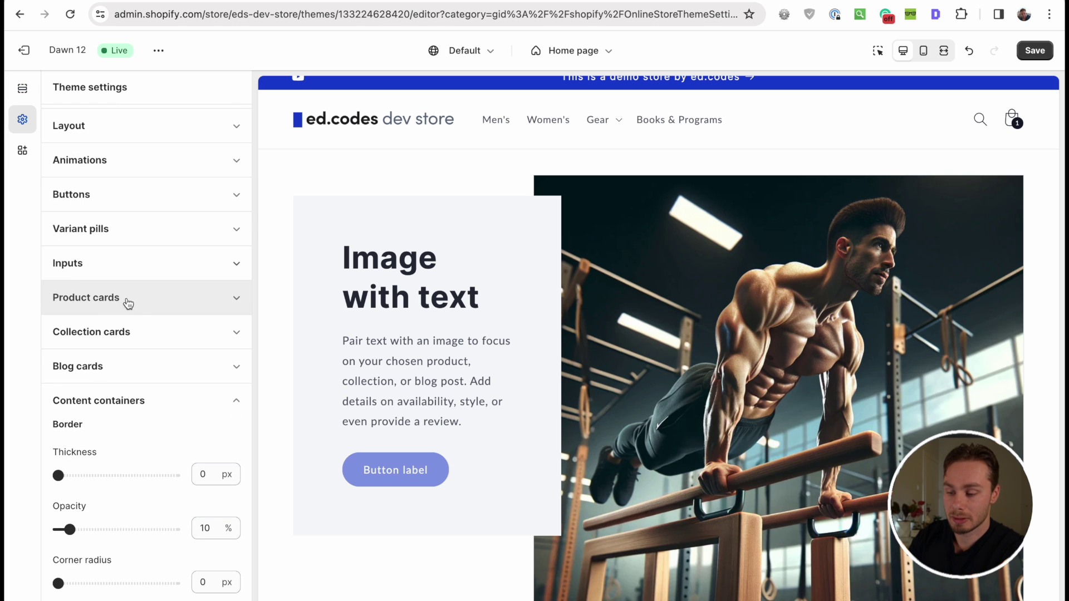
Return to the theme library listing Dawn 12, Colorblock, Sense and Focal.
scroll(114, 427, down, 3)
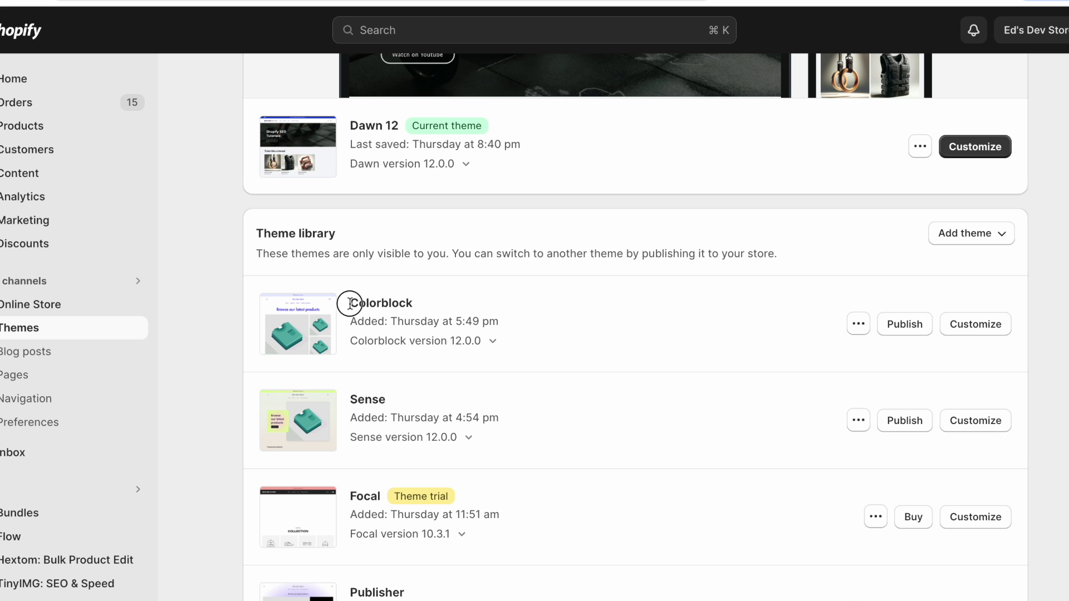
Customize the Colorblock theme and scroll through its home page preview.
click(979, 334)
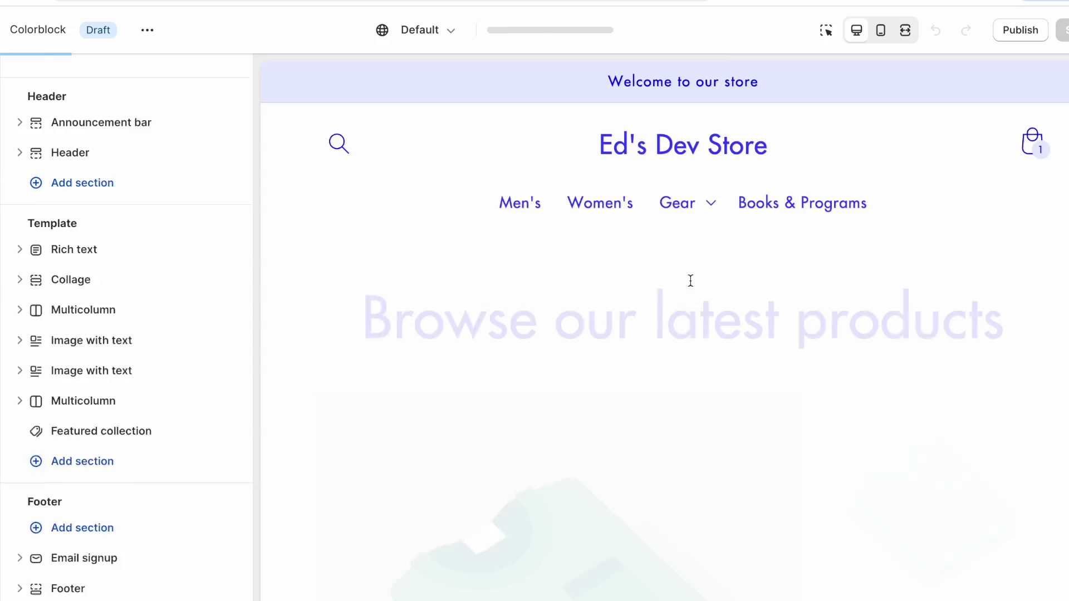
scroll(322, 292, down, 15)
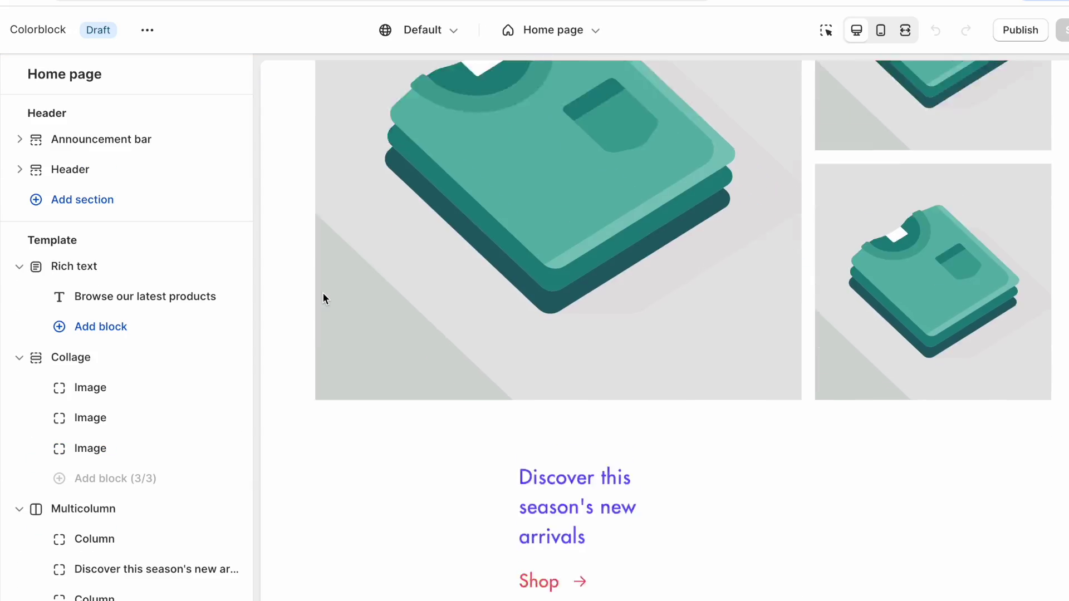
scroll(323, 293, down, 13)
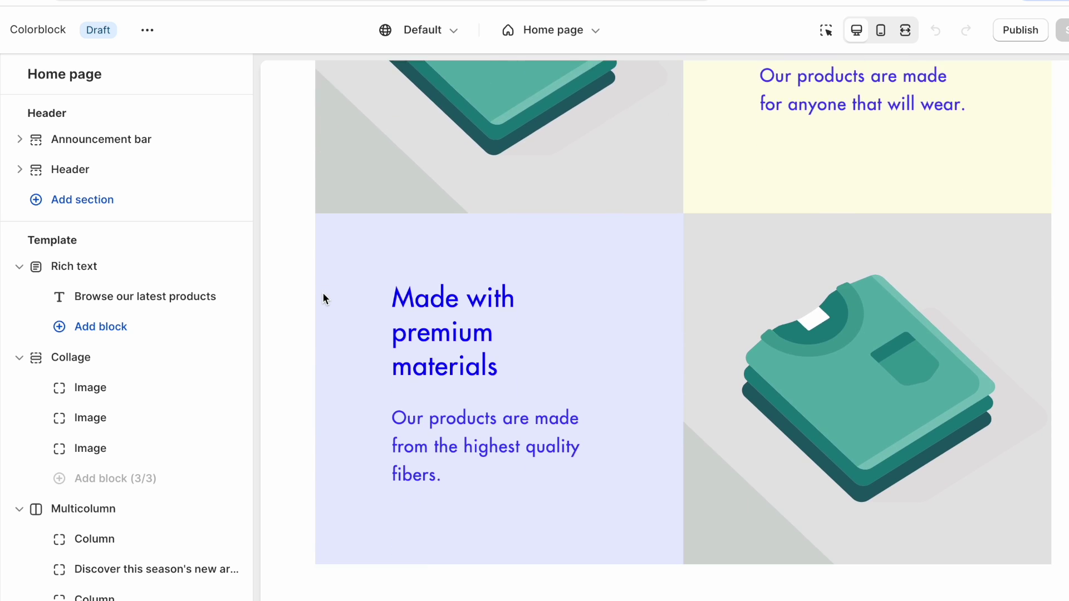
scroll(324, 299, down, 3)
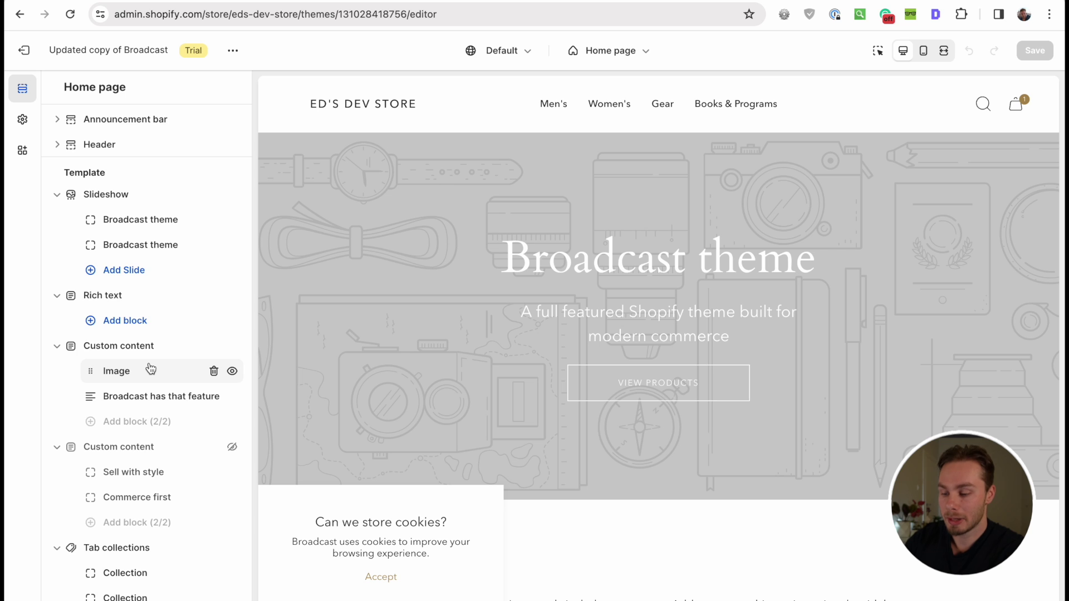
Browse the addable sections for the Broadcast home page, then close the list.
scroll(150, 368, down, 8)
scroll(150, 368, down, 4)
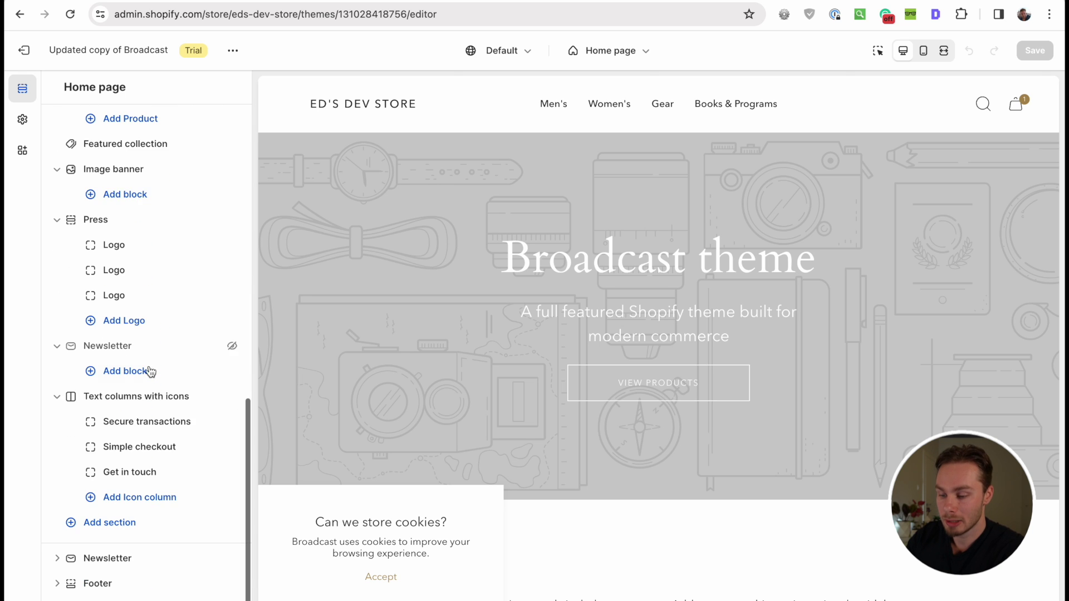
click(91, 526)
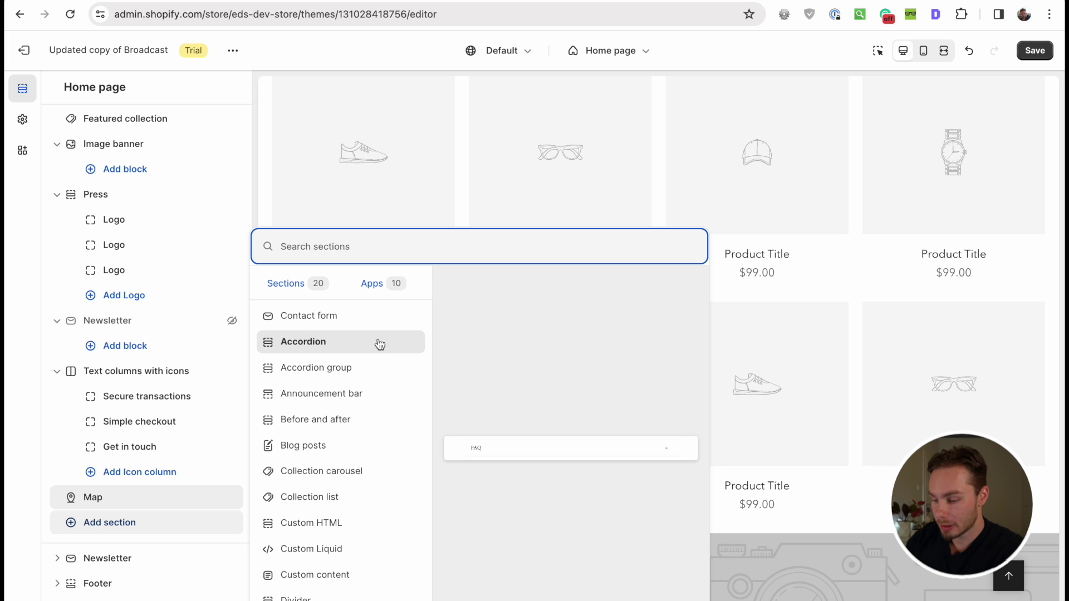
scroll(377, 345, down, 2)
scroll(357, 365, down, 2)
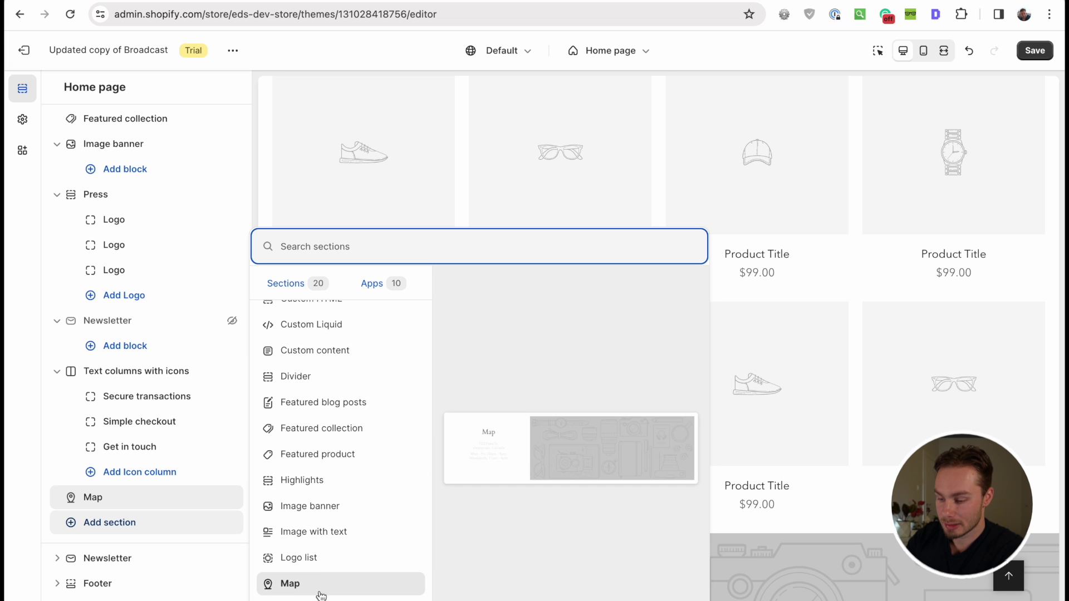
scroll(343, 501, down, 4)
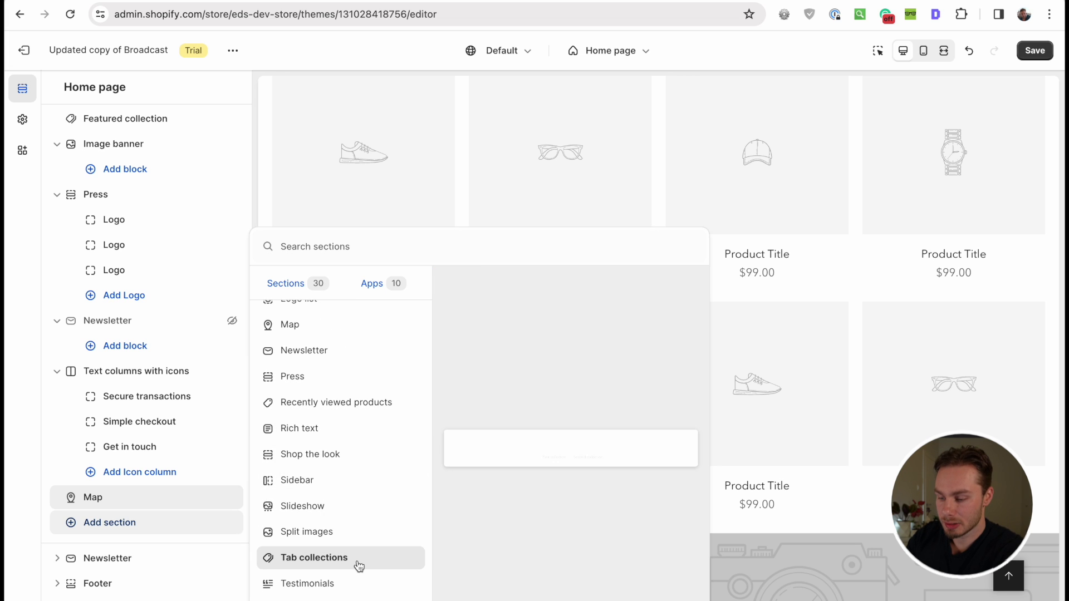
scroll(358, 565, up, 1)
scroll(359, 566, up, 1)
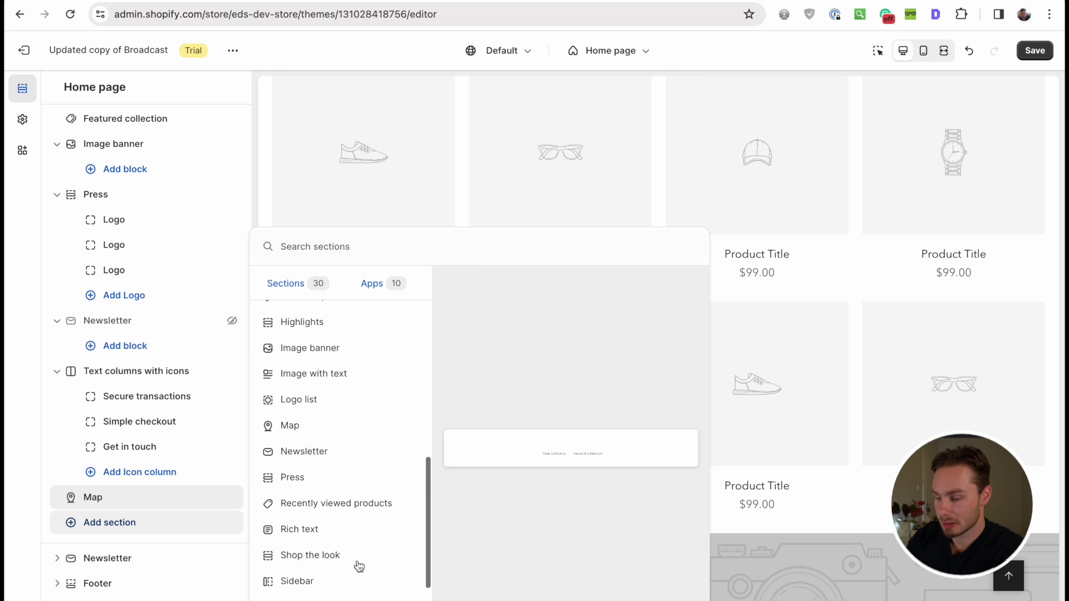
click(10, 420)
Add an Image with text section and review its settings (image left, 3/4 screen height).
scroll(102, 402, up, 15)
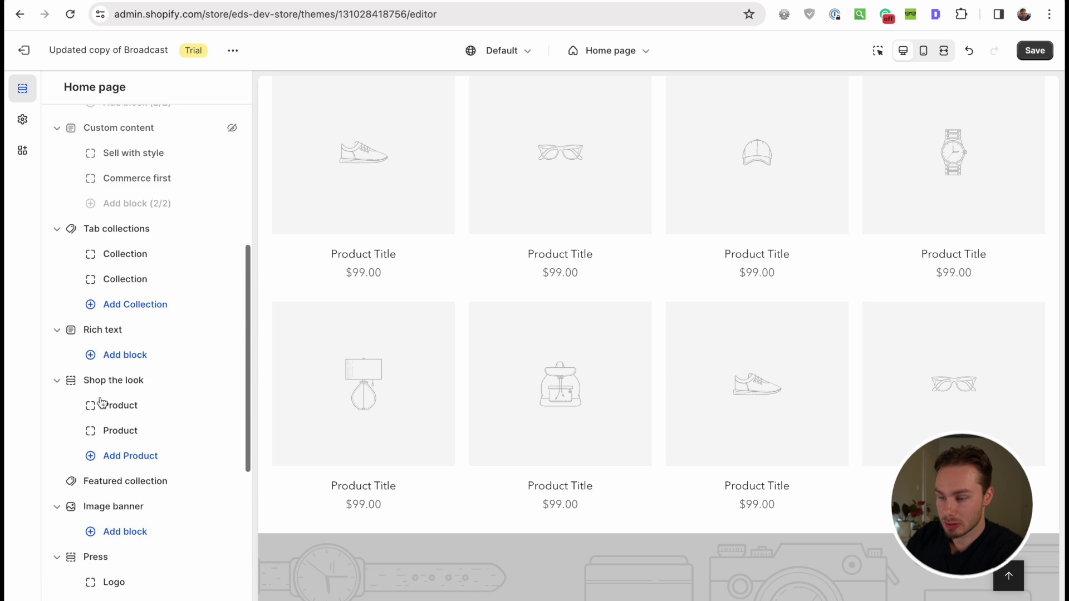
scroll(102, 402, down, 15)
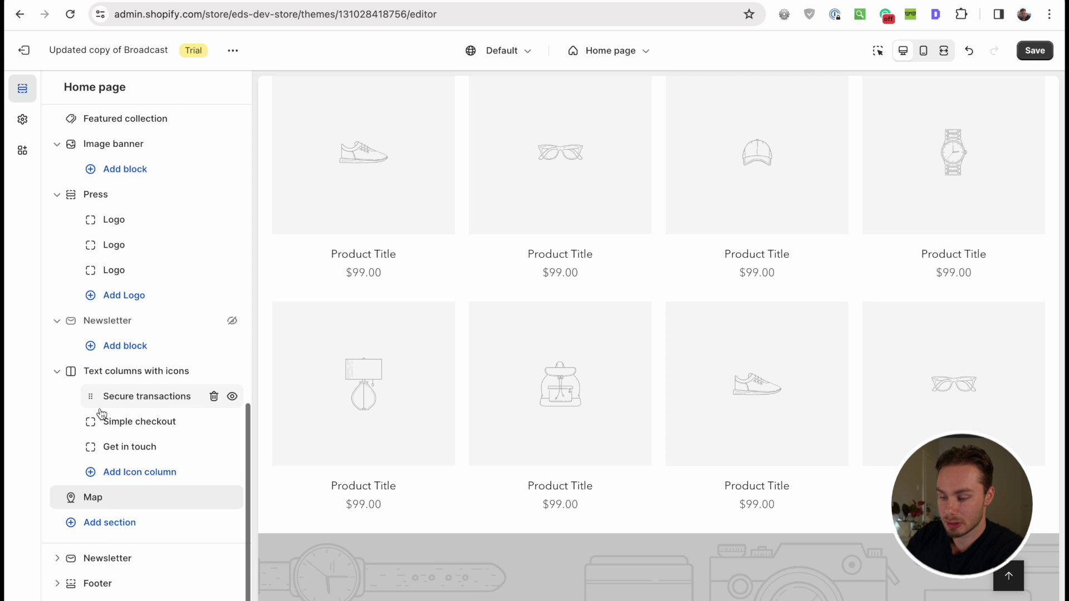
click(107, 522)
click(335, 374)
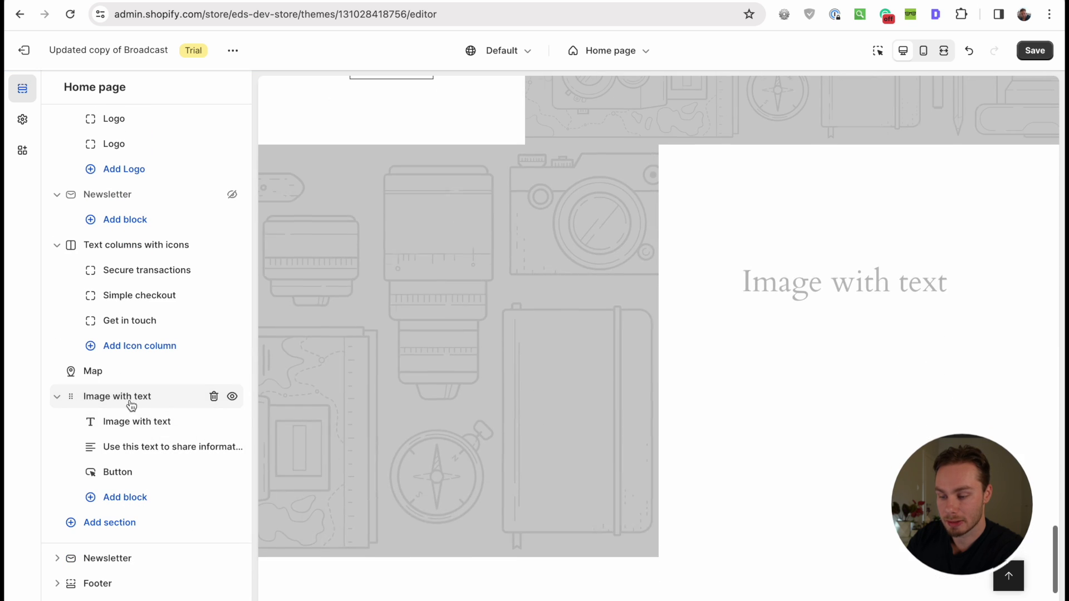
click(139, 406)
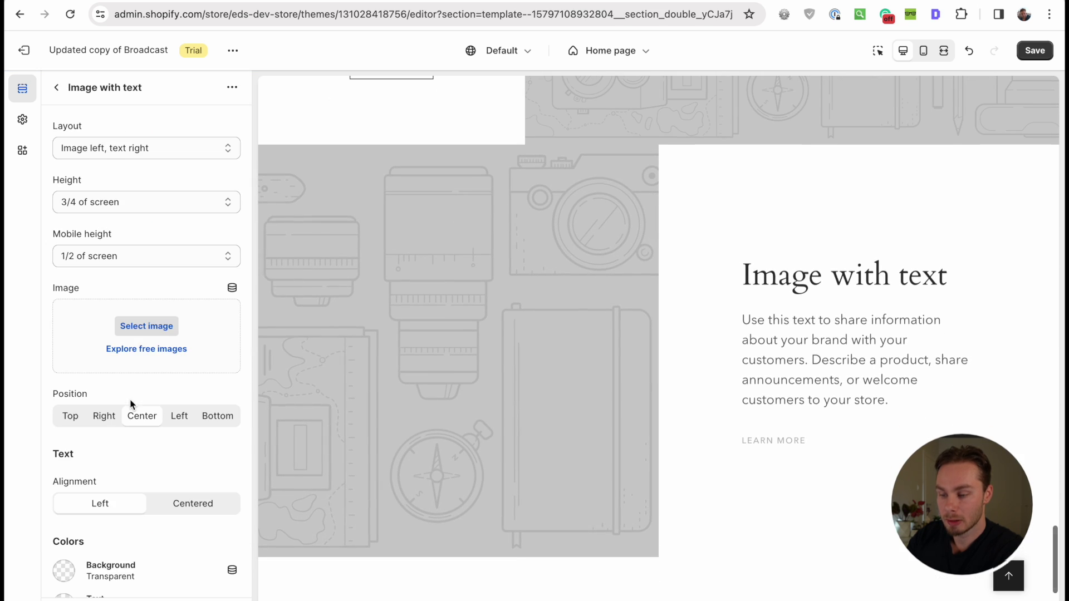
scroll(159, 239, down, 4)
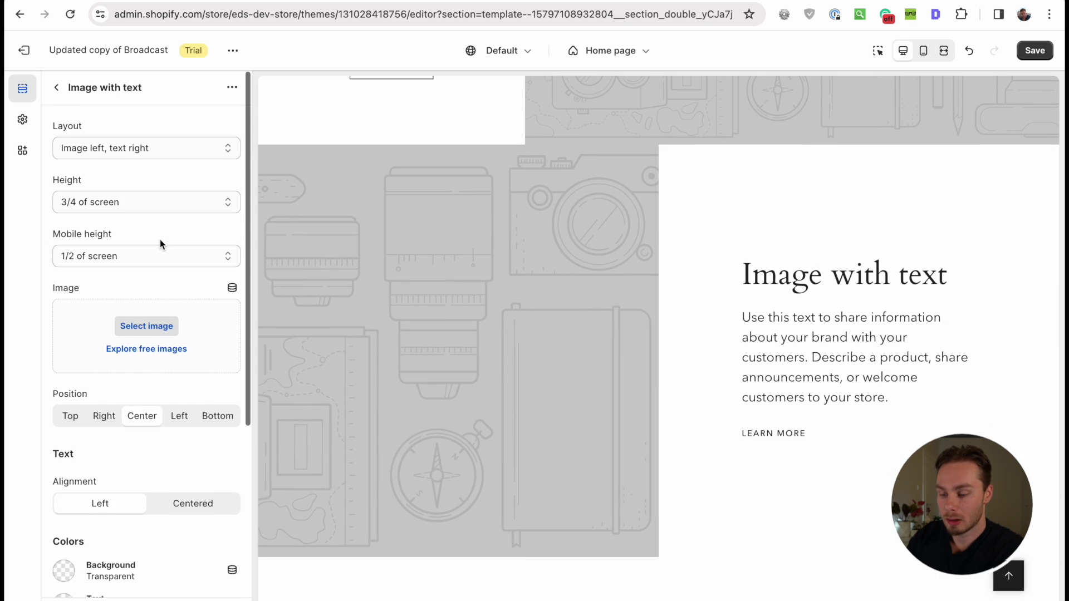
scroll(159, 239, up, 5)
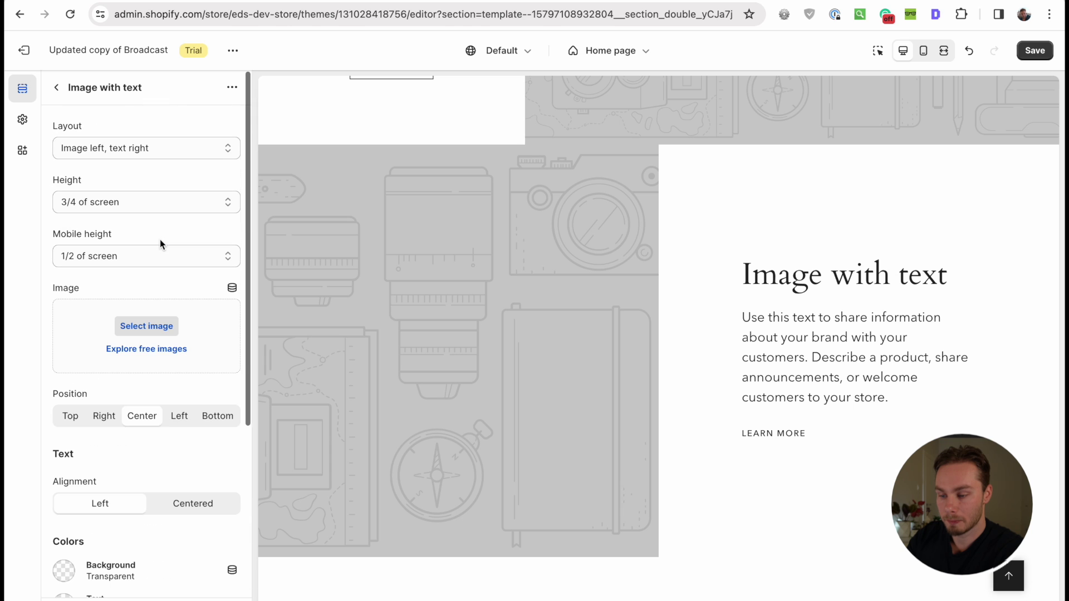
Return to the Dawn 12 editor and review its Image with text section settings.
click(201, 0)
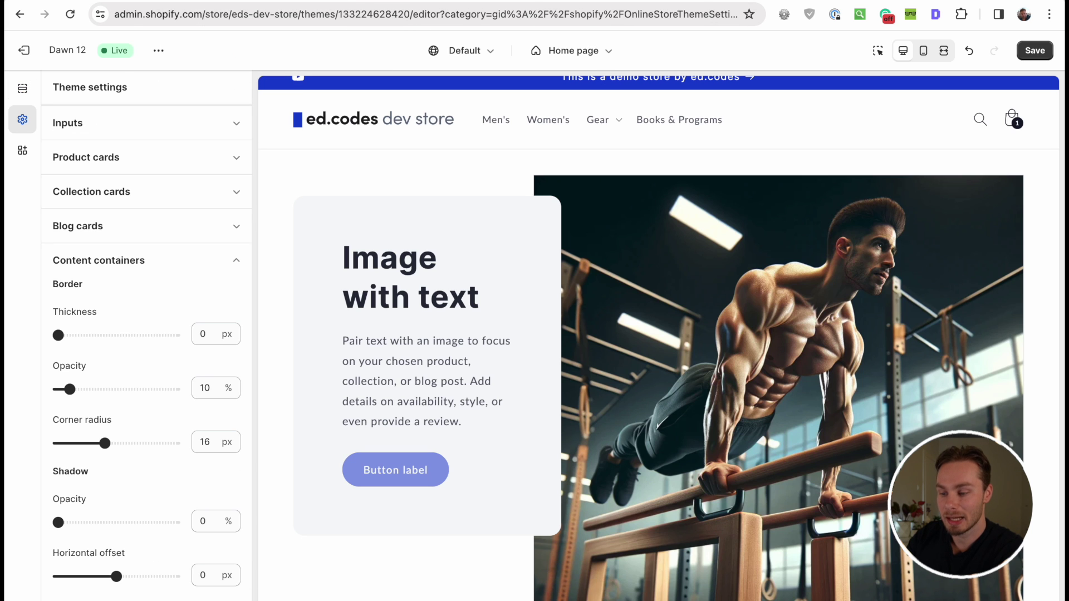
click(22, 87)
scroll(126, 362, down, 9)
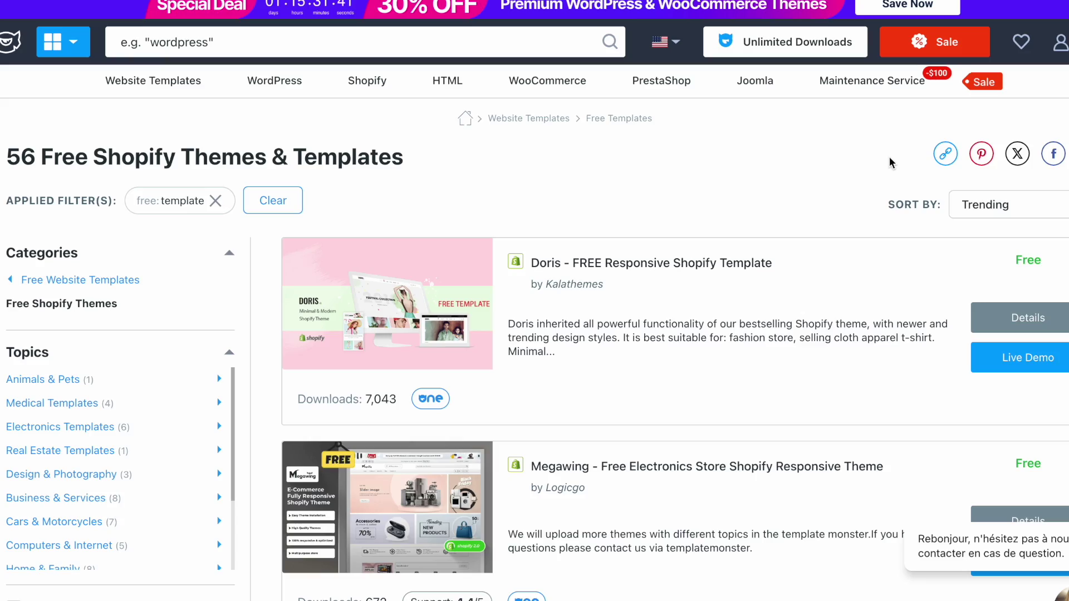
scroll(890, 157, down, 15)
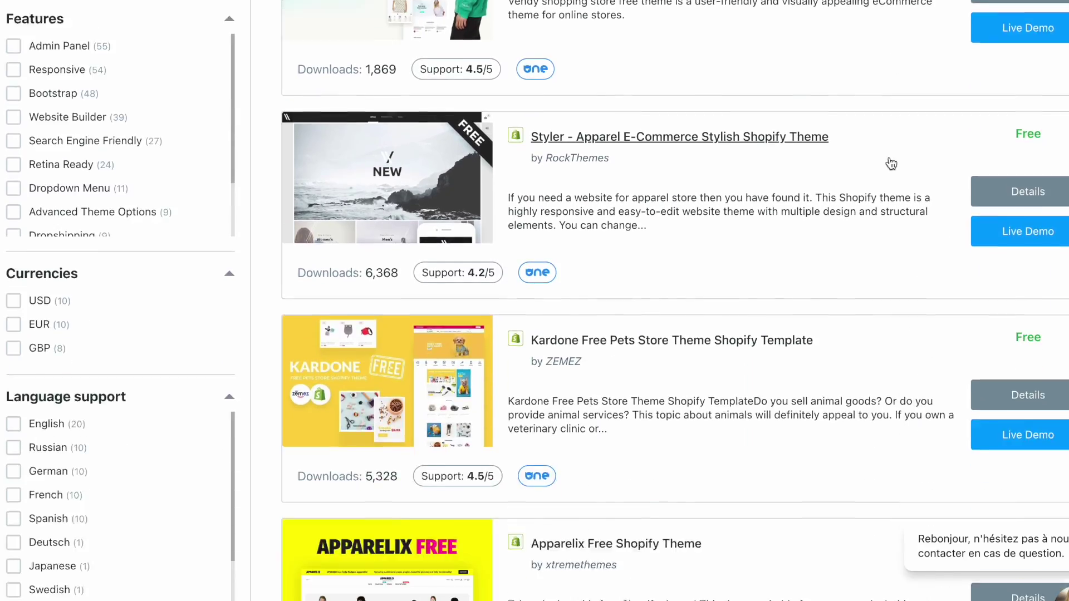
scroll(891, 163, down, 10)
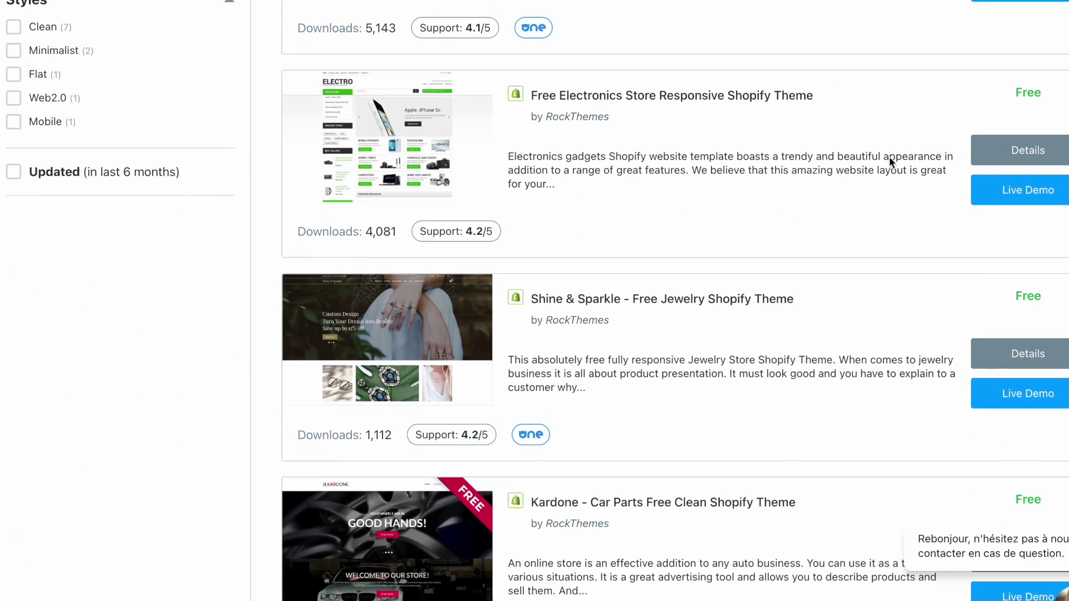
scroll(889, 162, down, 5)
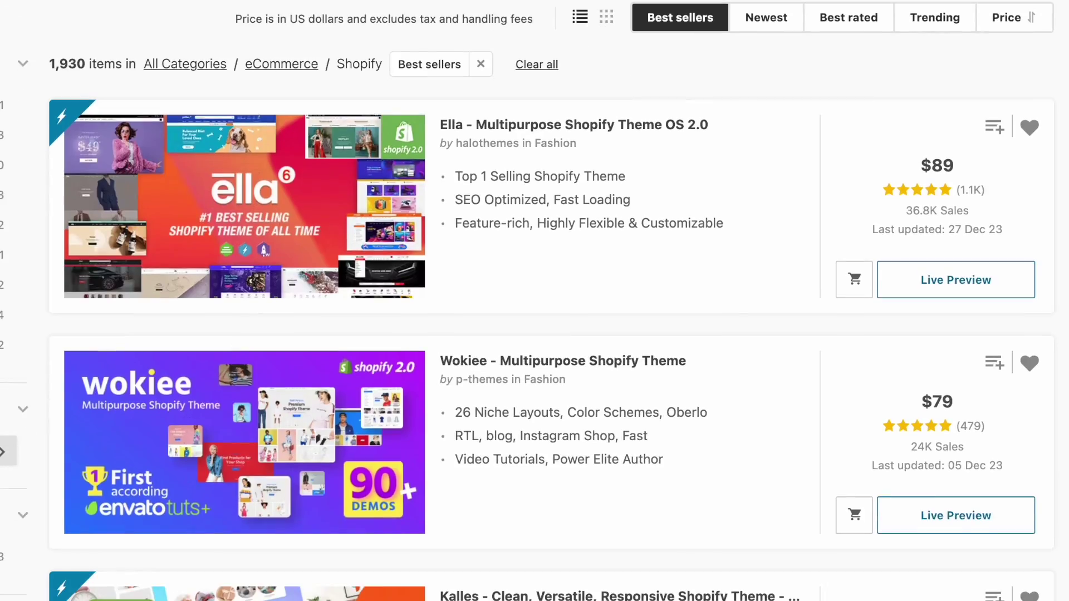
Scroll ThemeForest's Shopify themes, open Ella's page and highlight its 36,832 sales.
scroll(534, 300, down, 5)
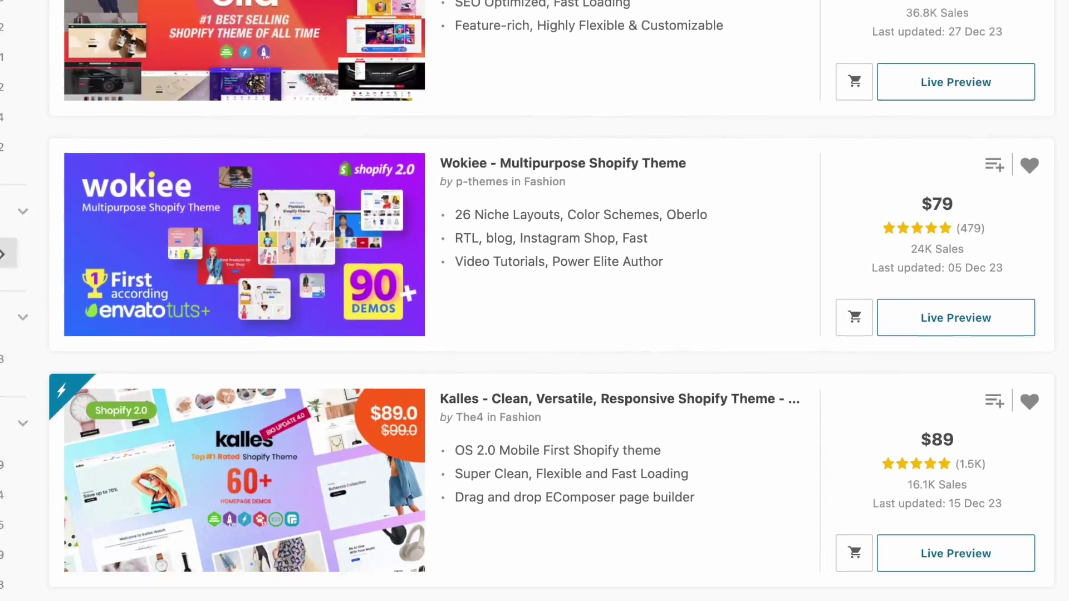
scroll(535, 300, down, 2)
scroll(535, 301, down, 2)
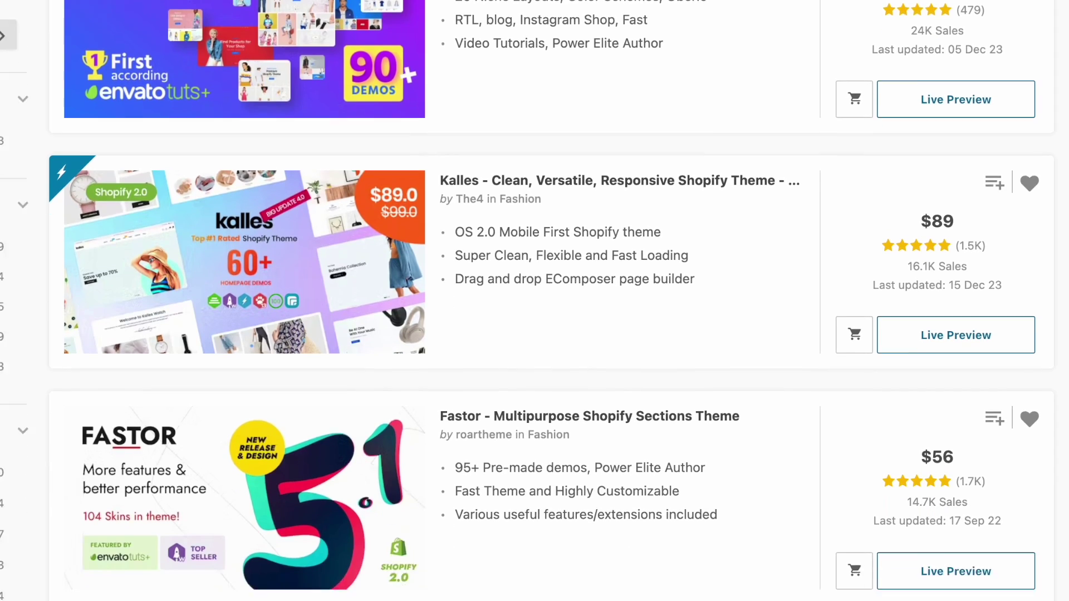
scroll(534, 301, down, 3)
scroll(534, 300, down, 3)
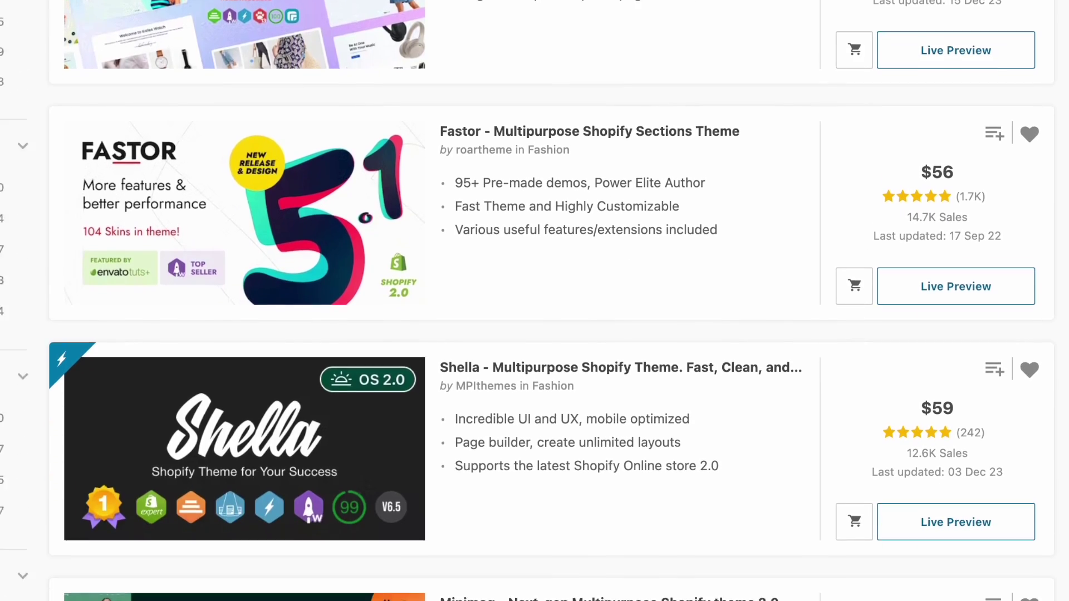
scroll(534, 300, down, 4)
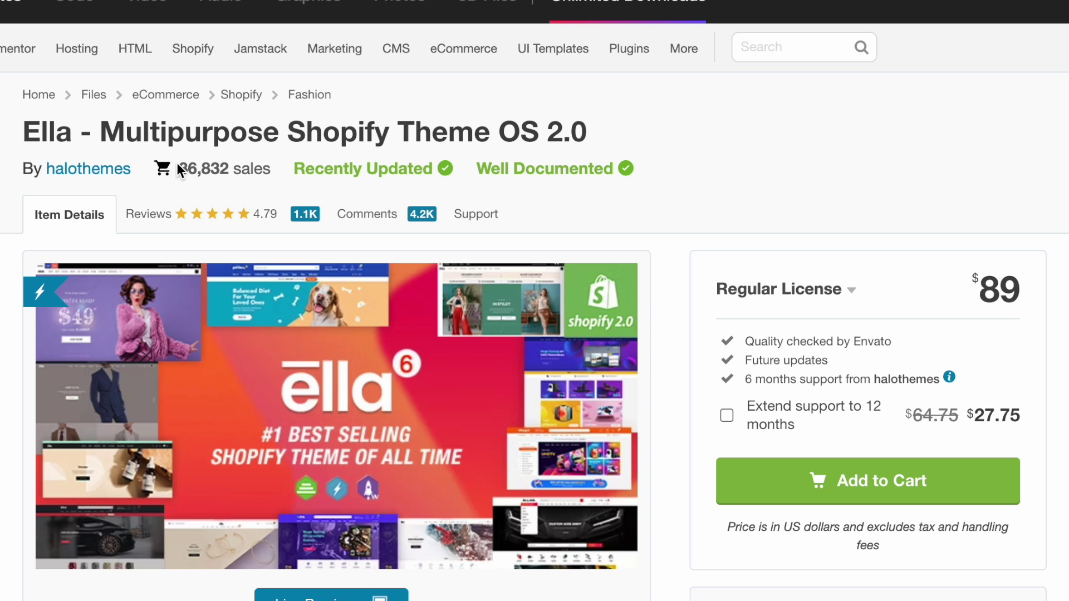
click(178, 167)
drag(178, 167, 274, 163)
click(274, 162)
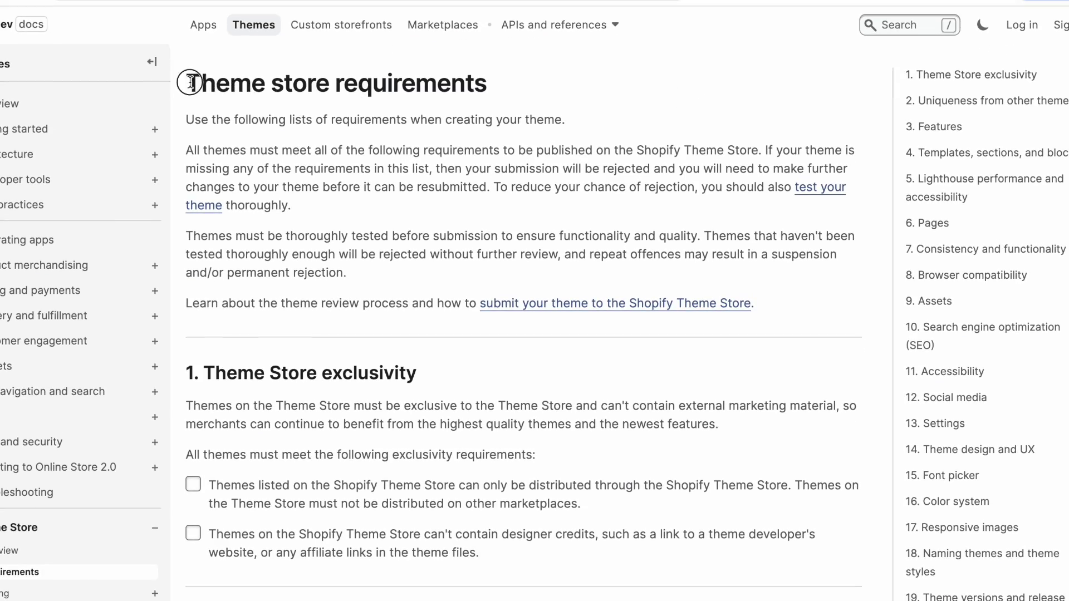
Skim the Theme Store requirements and tick the reply-within-two-business-days requirement.
drag(190, 82, 513, 89)
click(639, 85)
scroll(639, 87, down, 1)
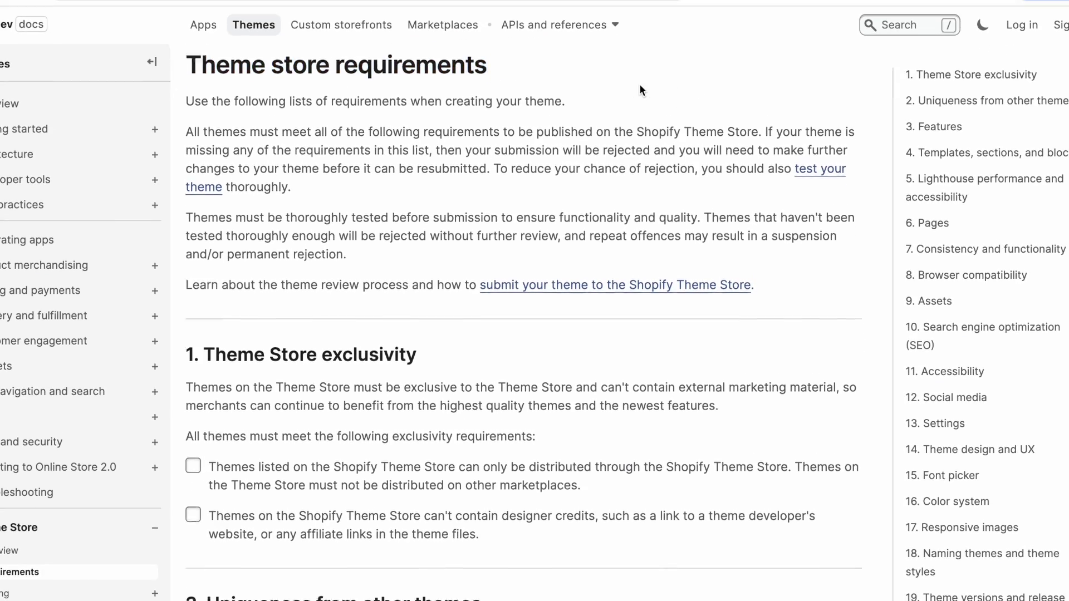
scroll(640, 89, down, 15)
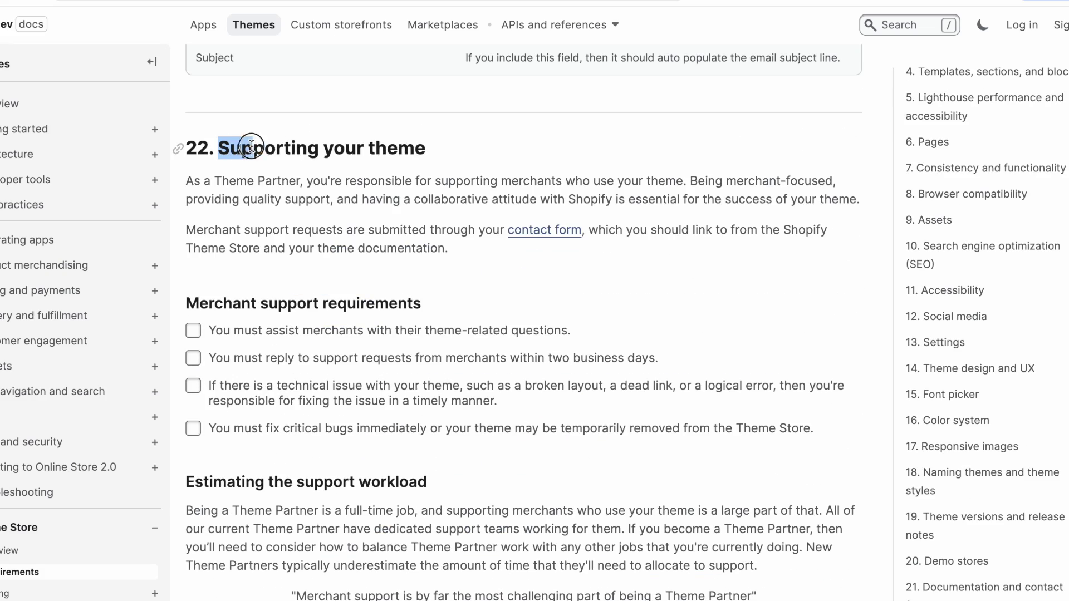
drag(220, 148, 432, 143)
click(433, 142)
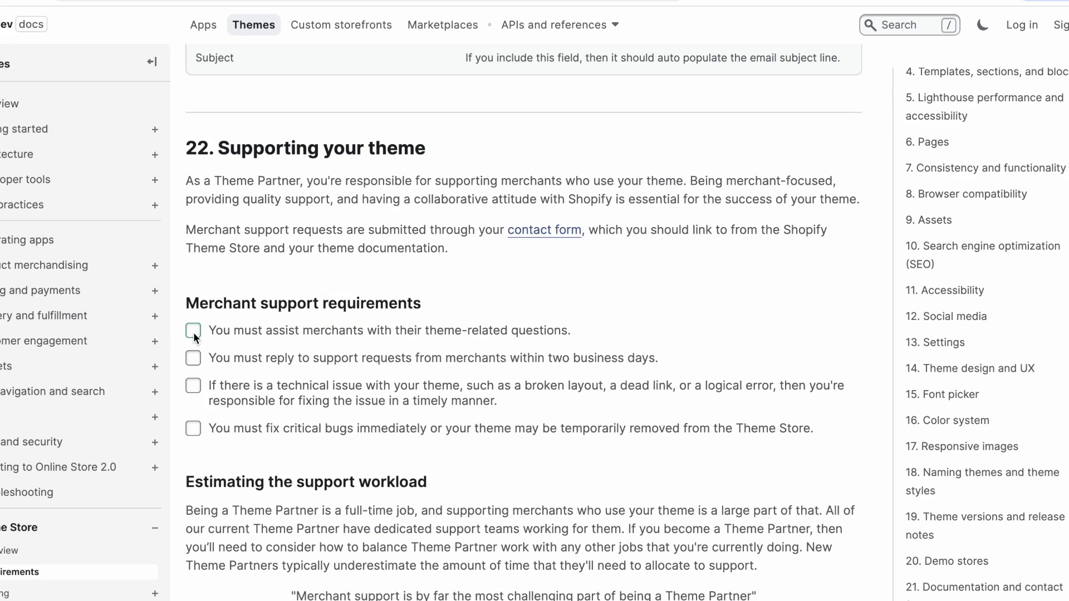
click(191, 361)
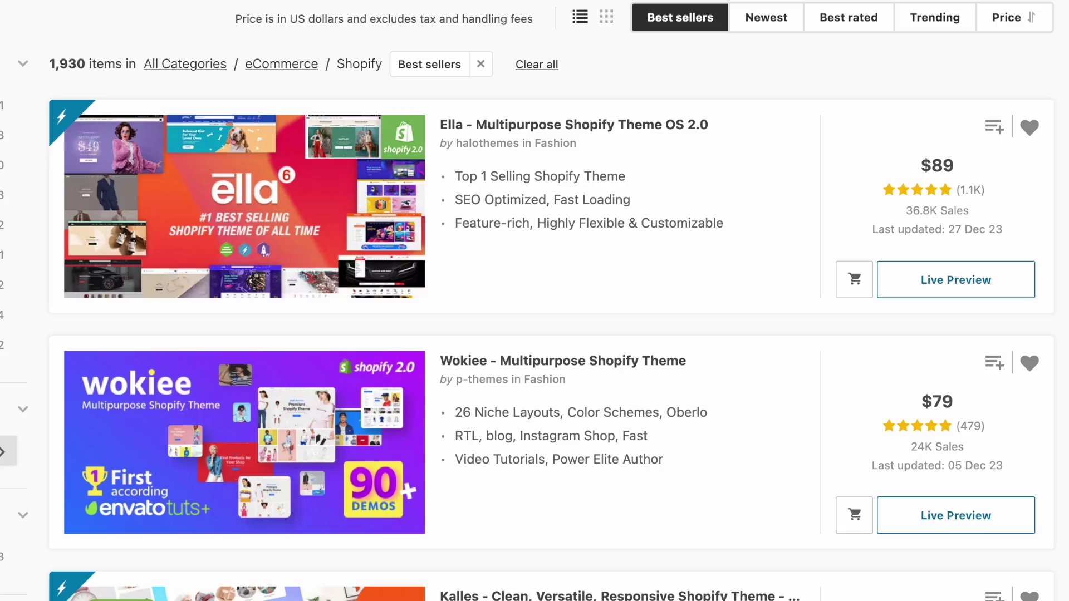
scroll(535, 301, down, 5)
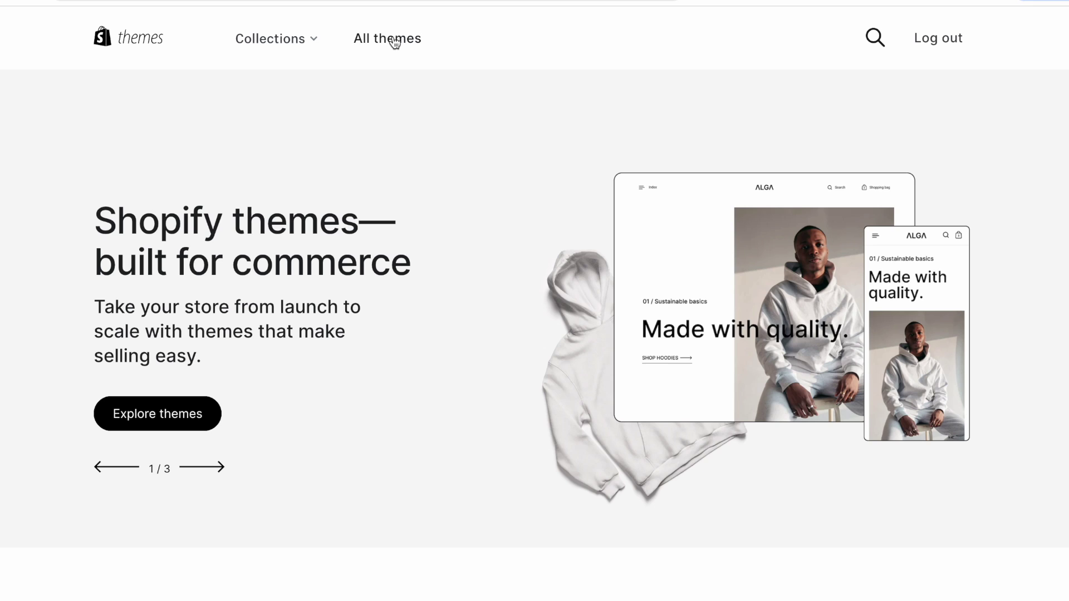
Open the full theme catalogue and filter it to show only free themes.
click(395, 43)
click(48, 274)
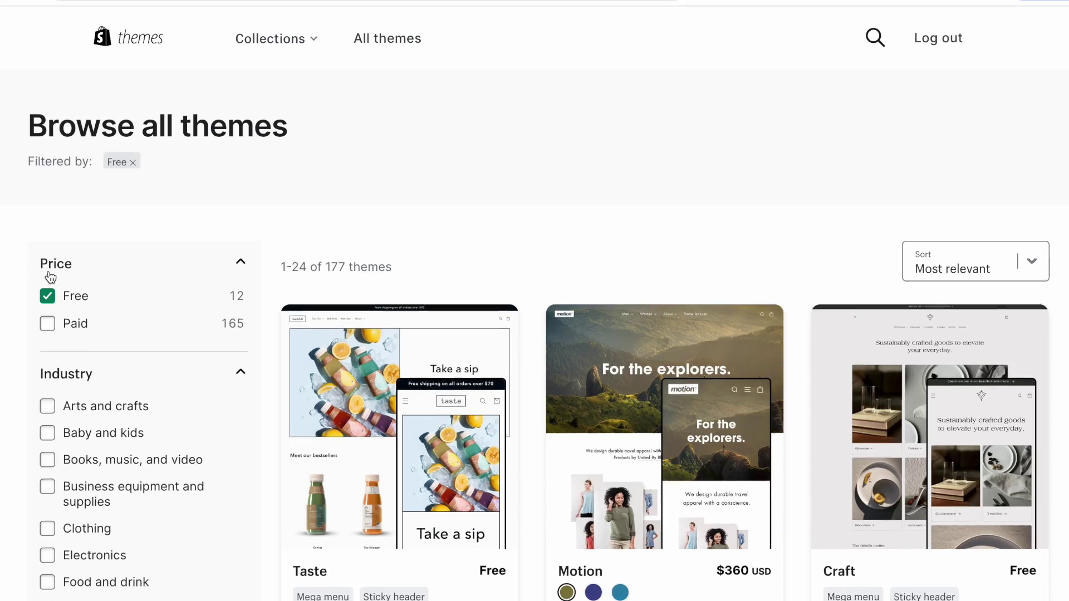
scroll(5, 322, down, 5)
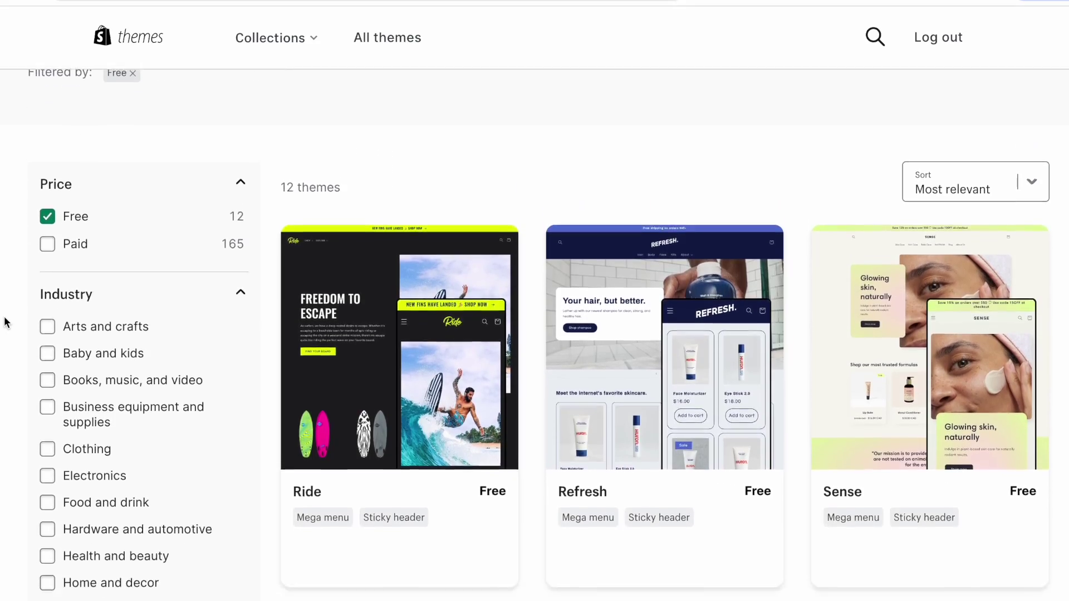
scroll(6, 322, down, 4)
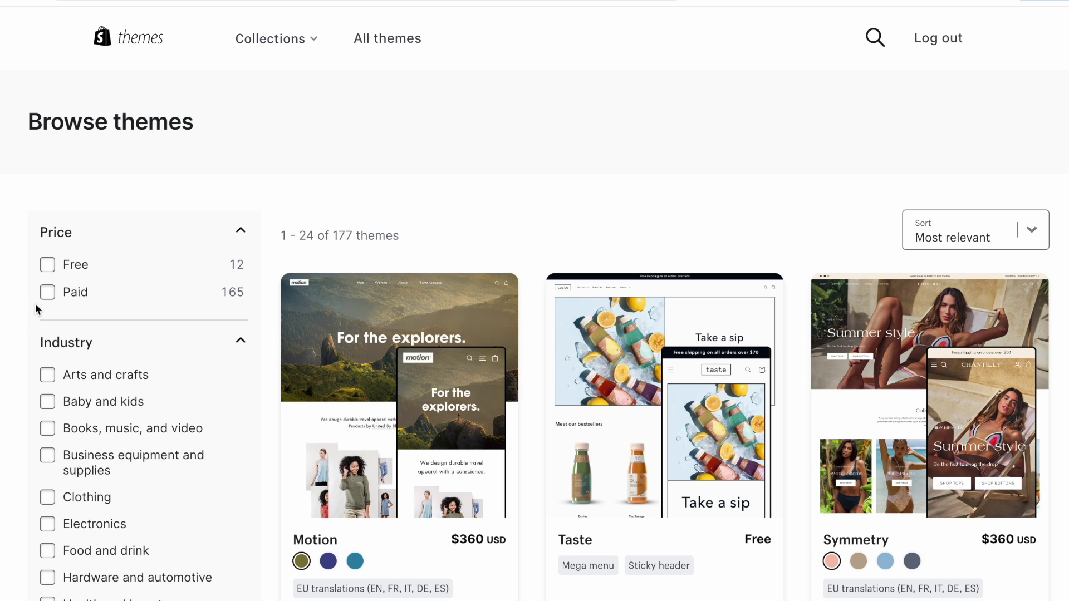
Switch the filter to the 165 paid themes and sort them by Popularity.
click(48, 292)
click(991, 110)
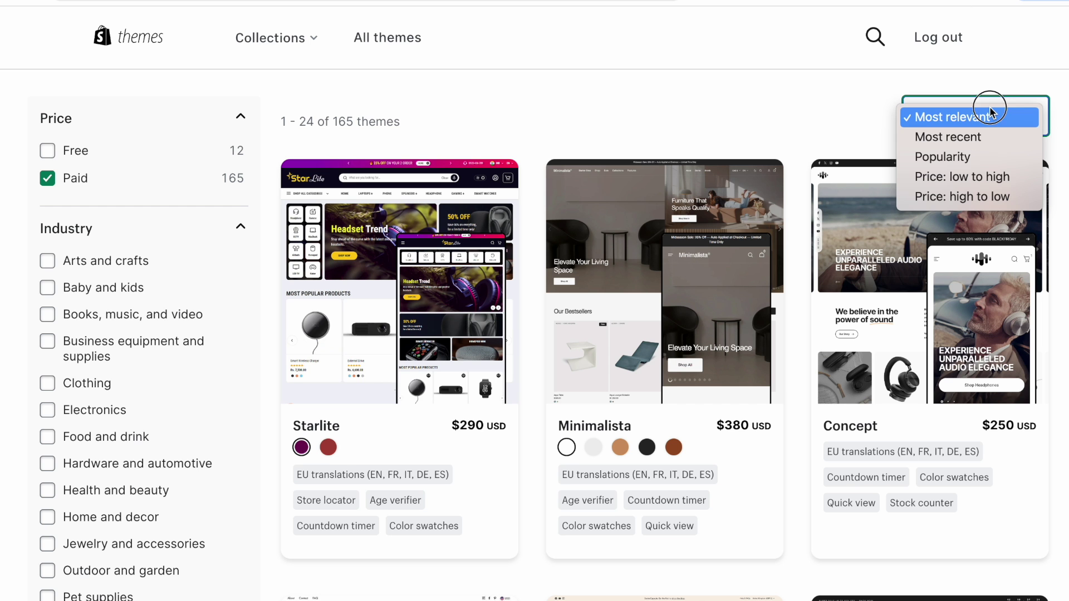
click(981, 161)
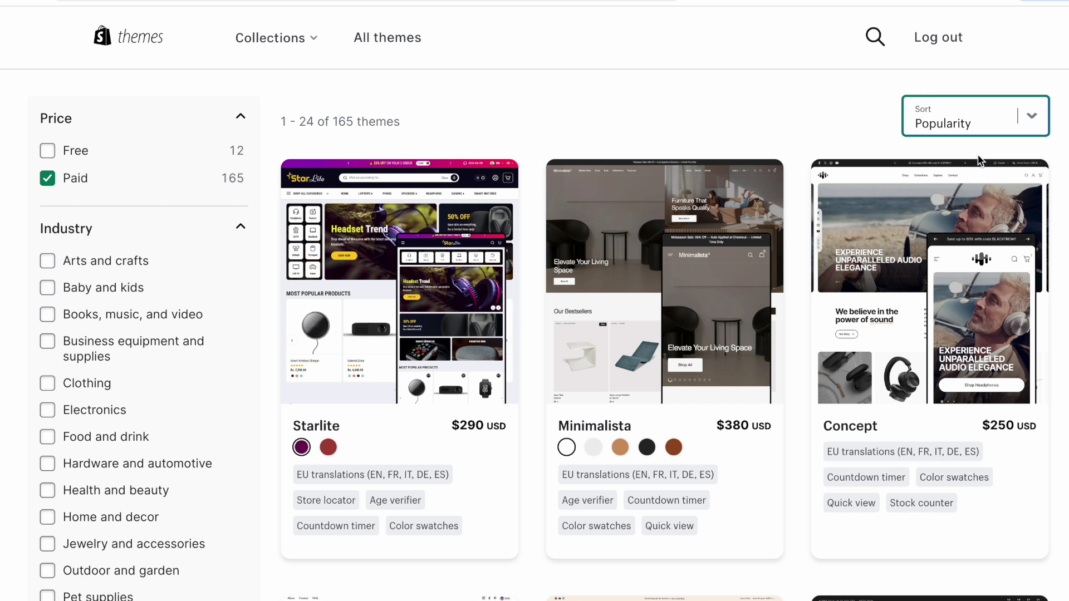
scroll(978, 167, down, 3)
scroll(535, 334, down, 4)
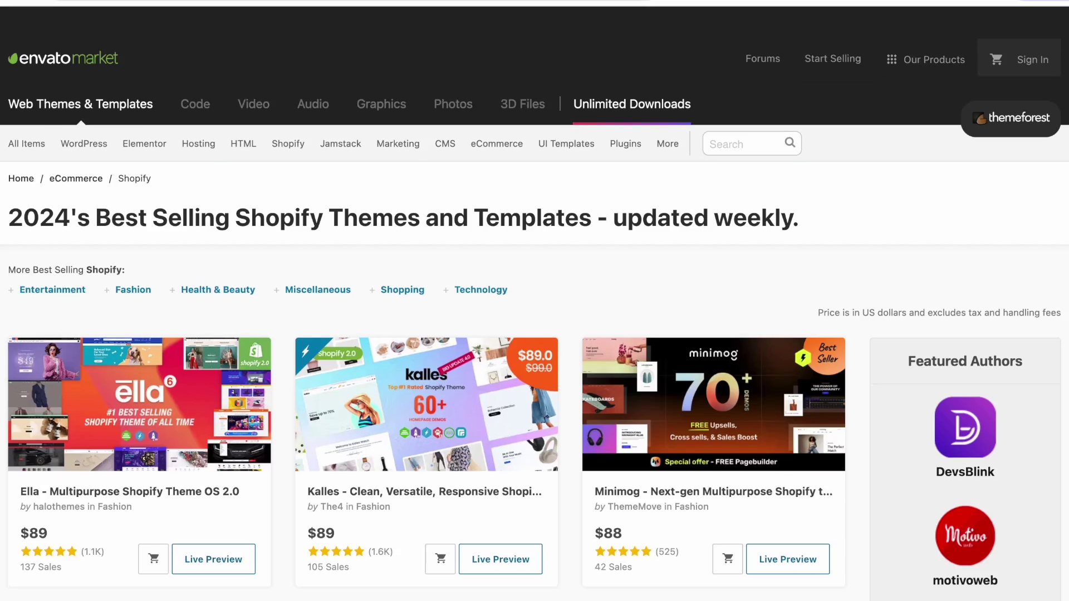
Scroll through ThemeForest's 2024 best-selling Shopify themes, led by Ella, Kalles and Minimog.
scroll(534, 301, down, 3)
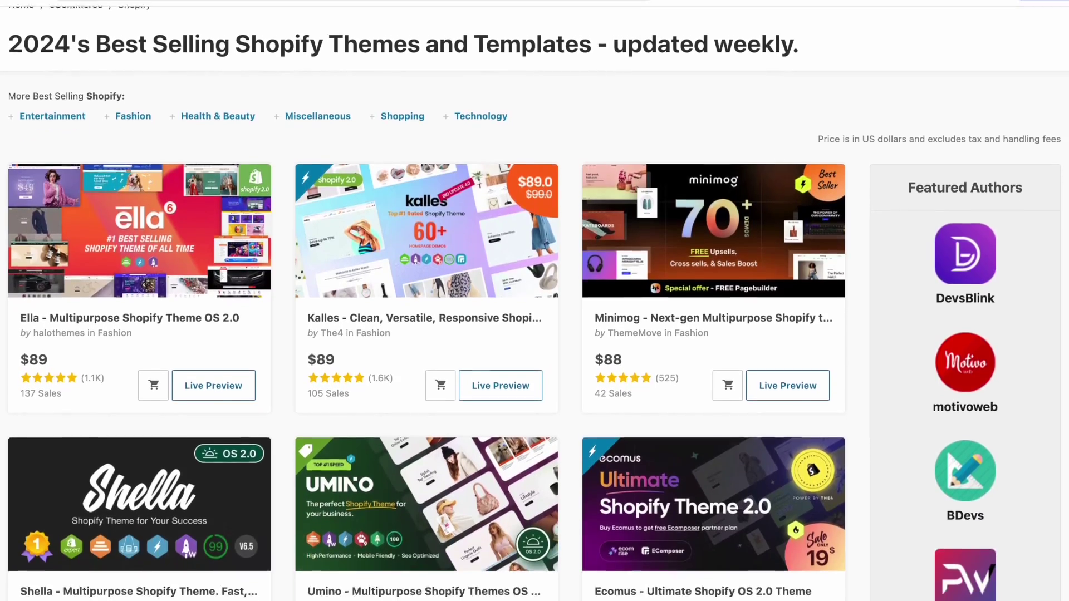
scroll(535, 300, down, 3)
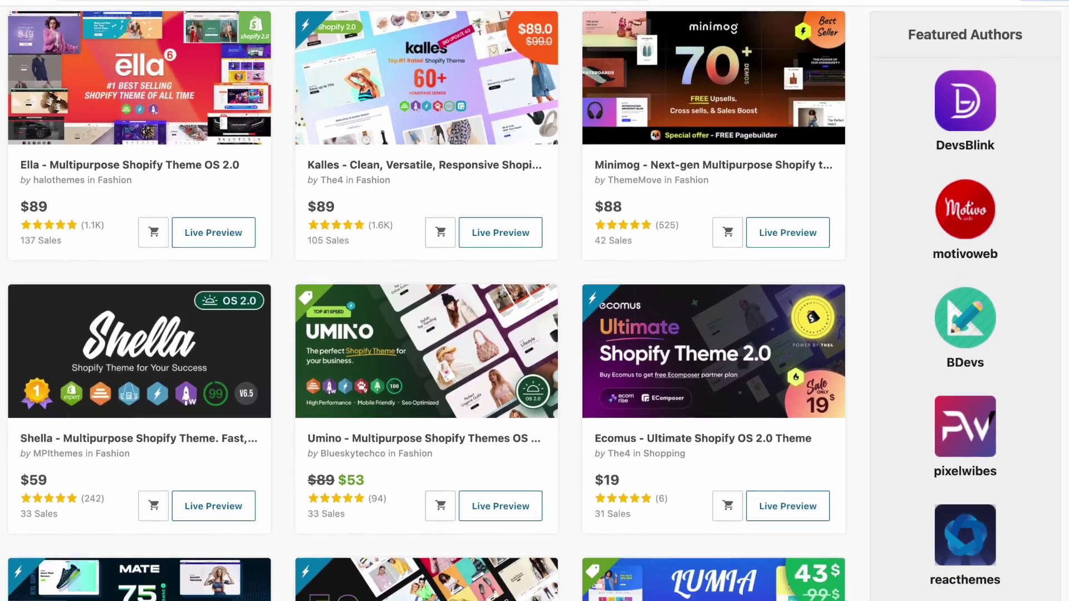
scroll(535, 301, down, 3)
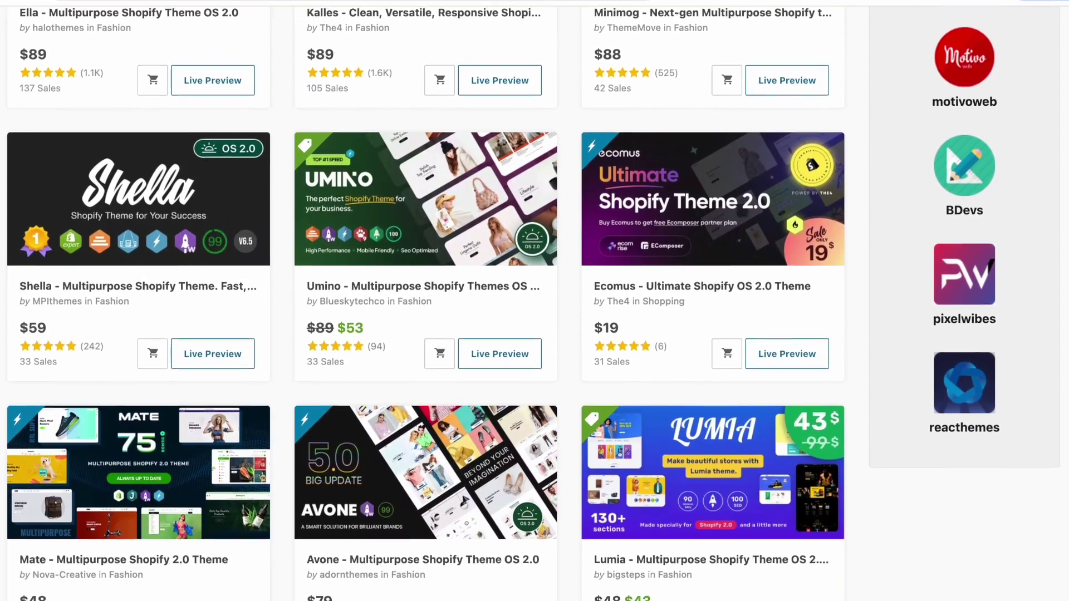
scroll(535, 301, down, 1)
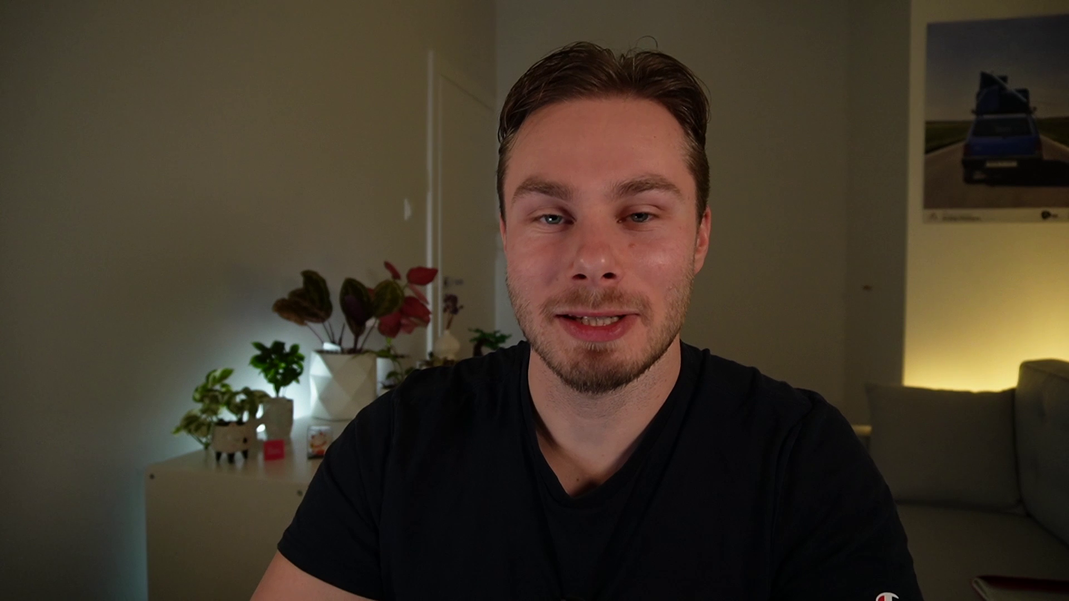